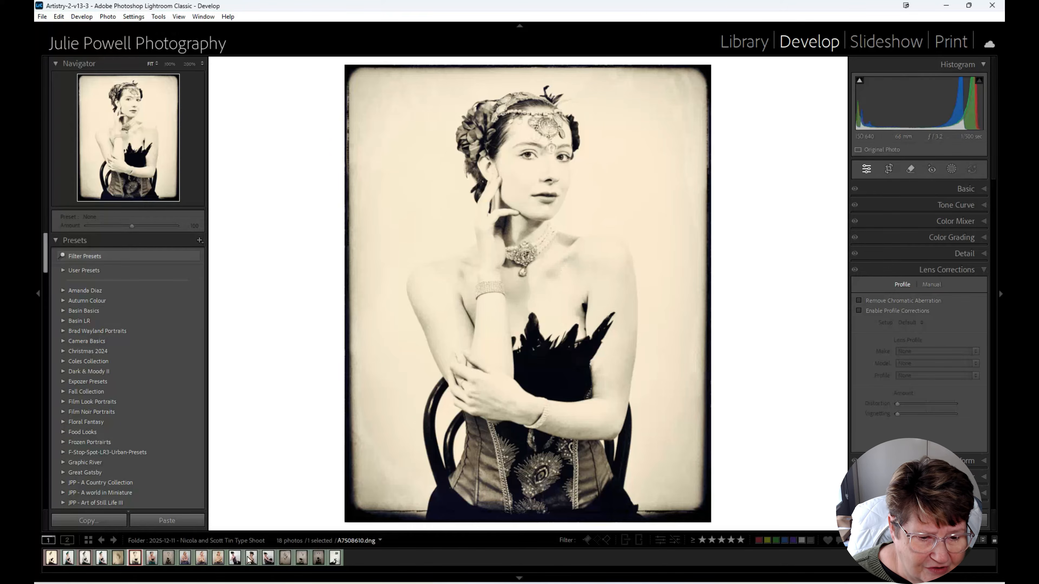
Step: Select the colour portrait of the woman wearing pearl strands and open it in Photoshop for editing
click(169, 561)
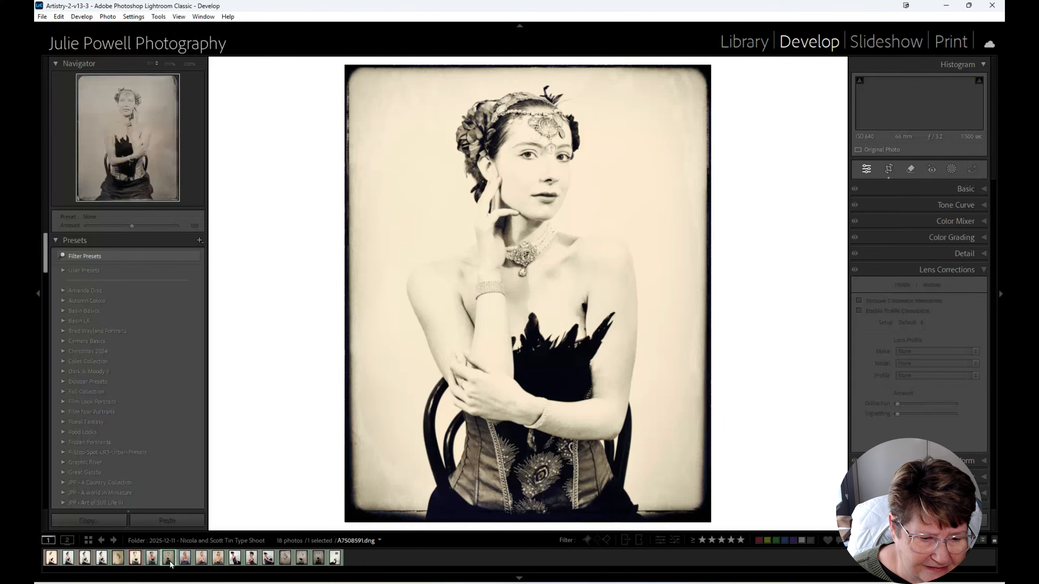
click(185, 559)
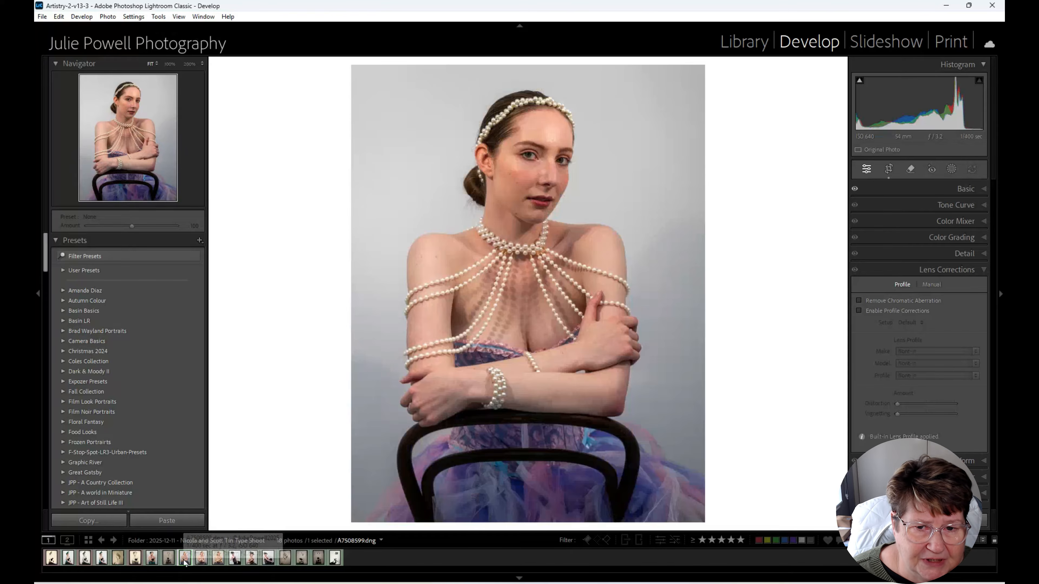
right_click(539, 195)
mouse_move(632, 283)
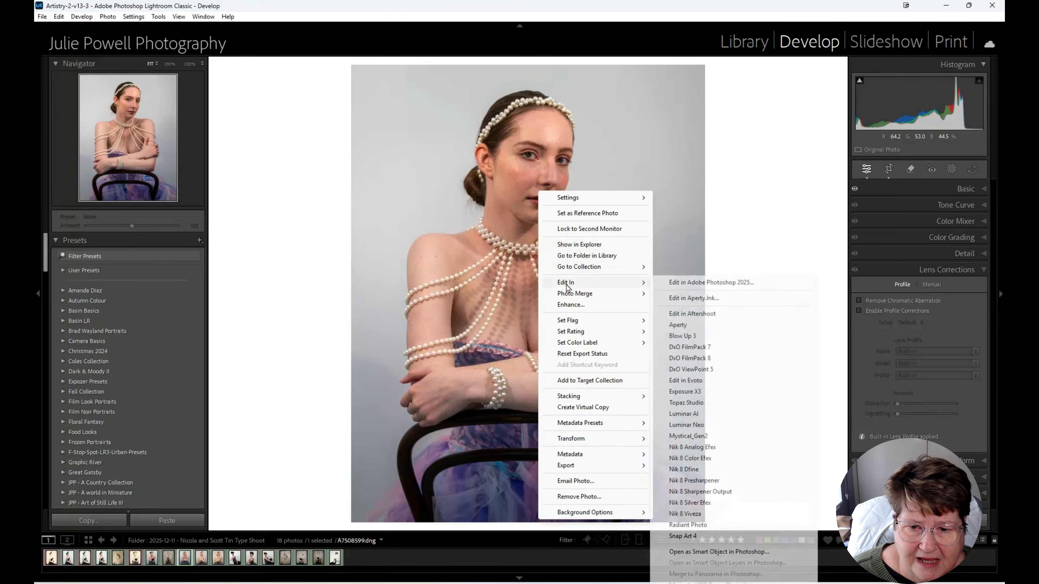
click(710, 553)
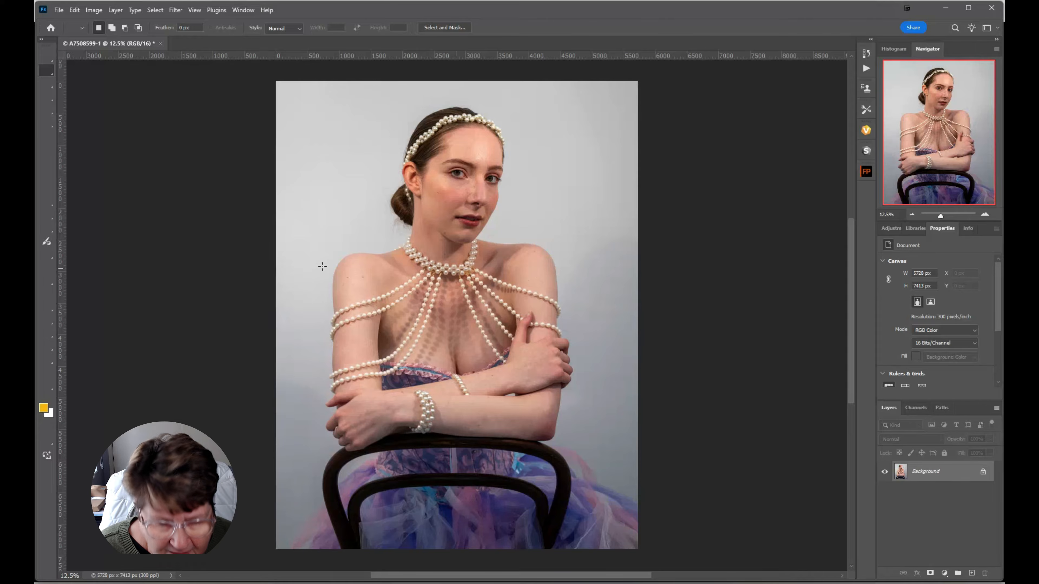
Step: Remove skin blemishes from the chest, shoulder and arm below the hair bun with the Remove tool at brush size 50
key(ctrl+plus)
key(ctrl+plus)
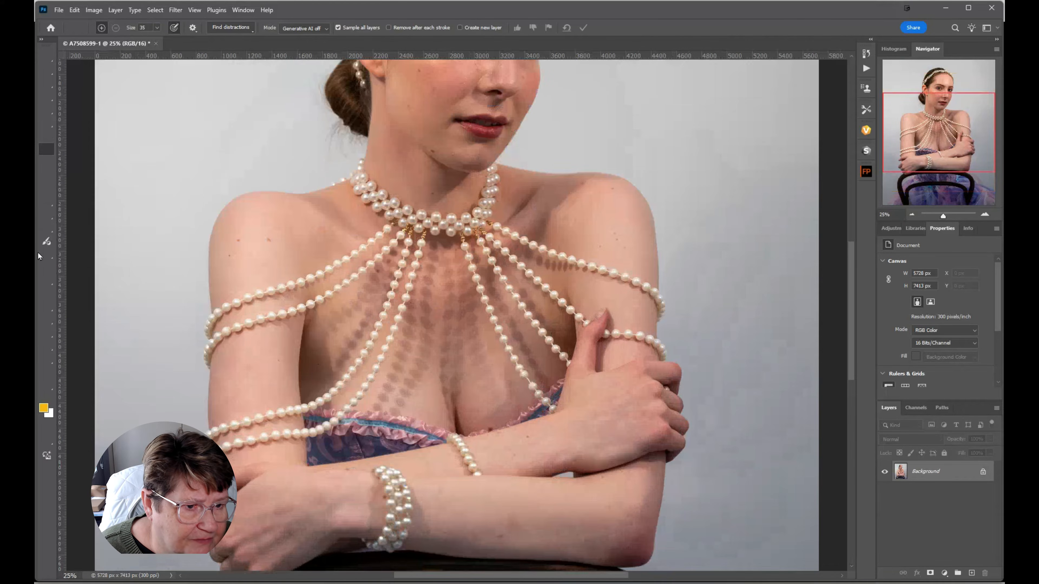
key(bracketright)
click(377, 271)
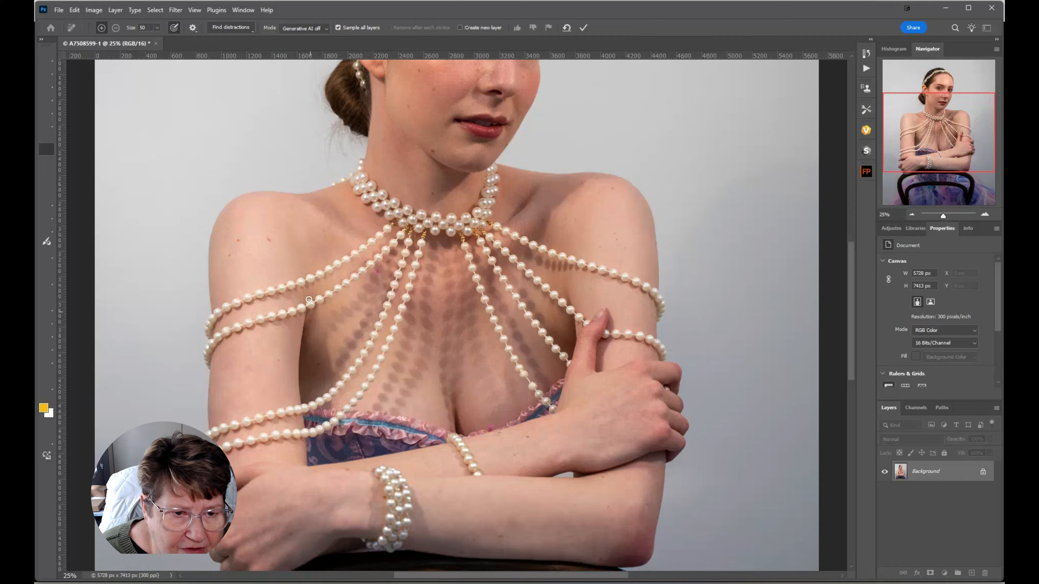
click(230, 254)
click(274, 358)
click(321, 363)
click(347, 471)
Step: Remove the small marks along the crossed forearms and around the lower chest with the Remove tool
mouse_move(521, 524)
mouse_down()
mouse_move(499, 522)
mouse_move(492, 538)
mouse_up()
click(528, 437)
click(499, 433)
click(528, 460)
click(490, 428)
click(474, 418)
Step: Clean up the spots on the shoulder farther from the hair bun and on the skin beside the necklace
click(583, 182)
click(614, 186)
click(614, 233)
click(602, 245)
click(583, 225)
drag(560, 206, 554, 212)
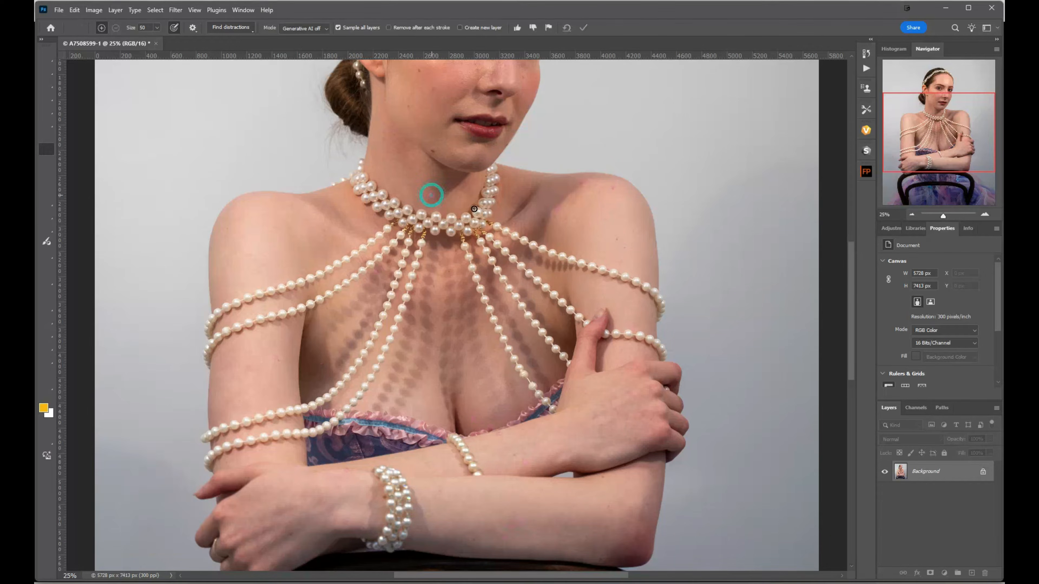
Step: Remove the stray hairs beside the face, behind the headband and around the bun at the neck
scroll(495, 146, up, 3)
scroll(496, 145, up, 3)
mouse_move(534, 137)
mouse_down()
mouse_move(545, 184)
mouse_move(562, 190)
mouse_move(553, 222)
mouse_up()
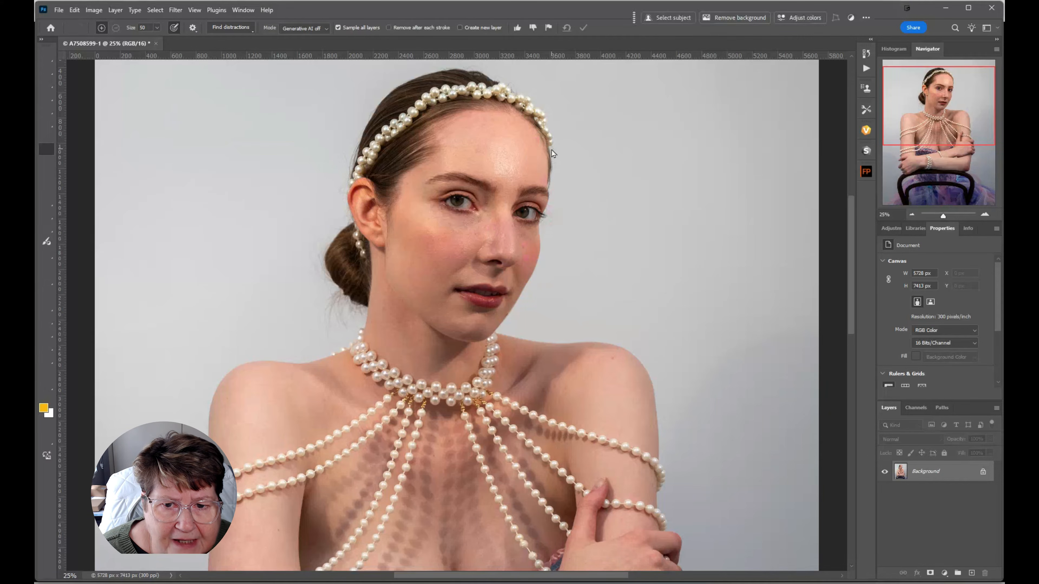
drag(554, 151, 557, 173)
mouse_move(352, 143)
mouse_down()
mouse_move(345, 168)
mouse_move(289, 190)
mouse_up()
drag(313, 228, 330, 348)
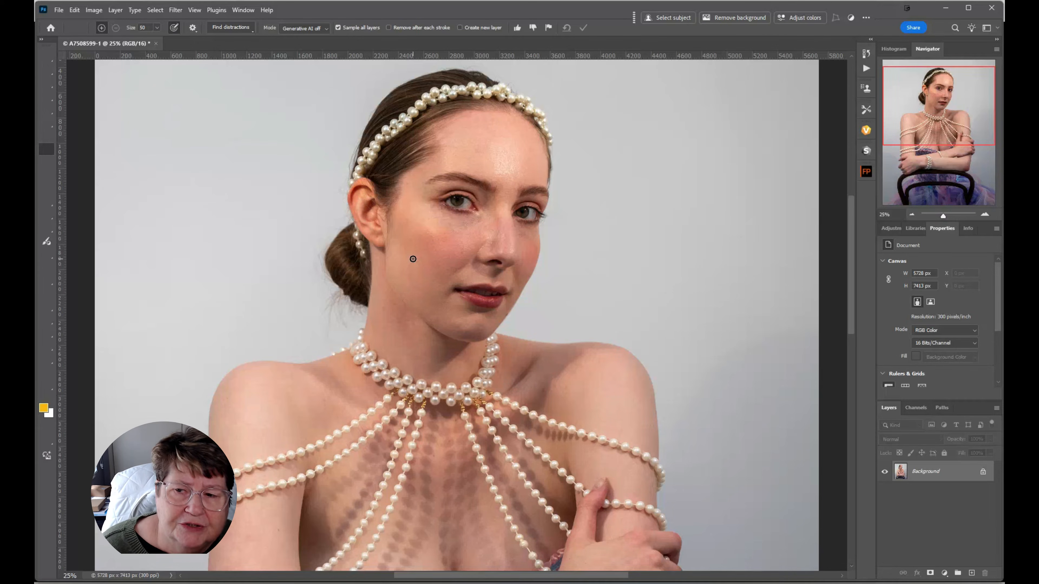
Step: Open the retouched portrait in the Nik 8 Silver Efex filter
click(174, 11)
mouse_move(204, 256)
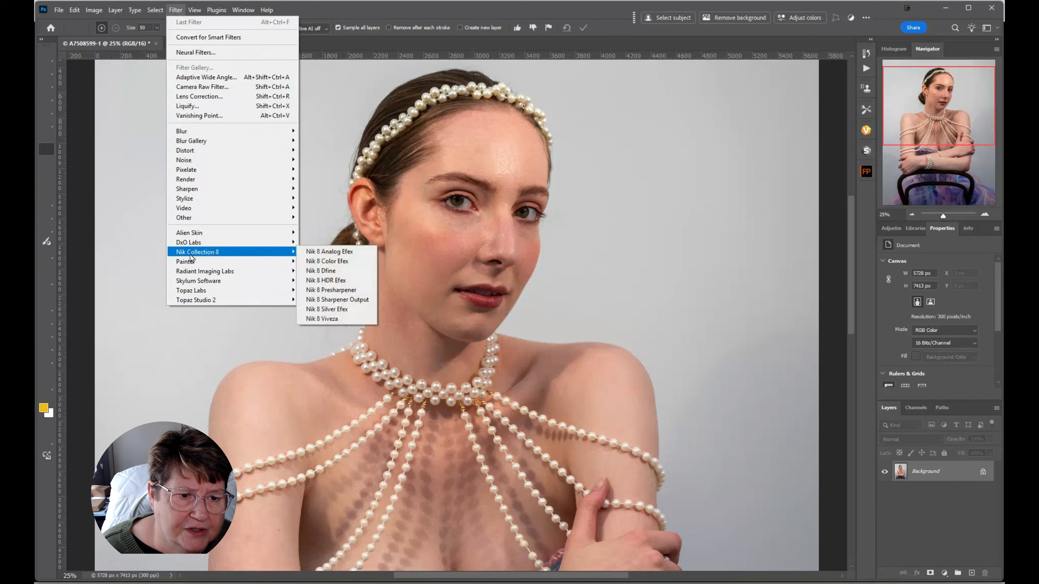
click(327, 310)
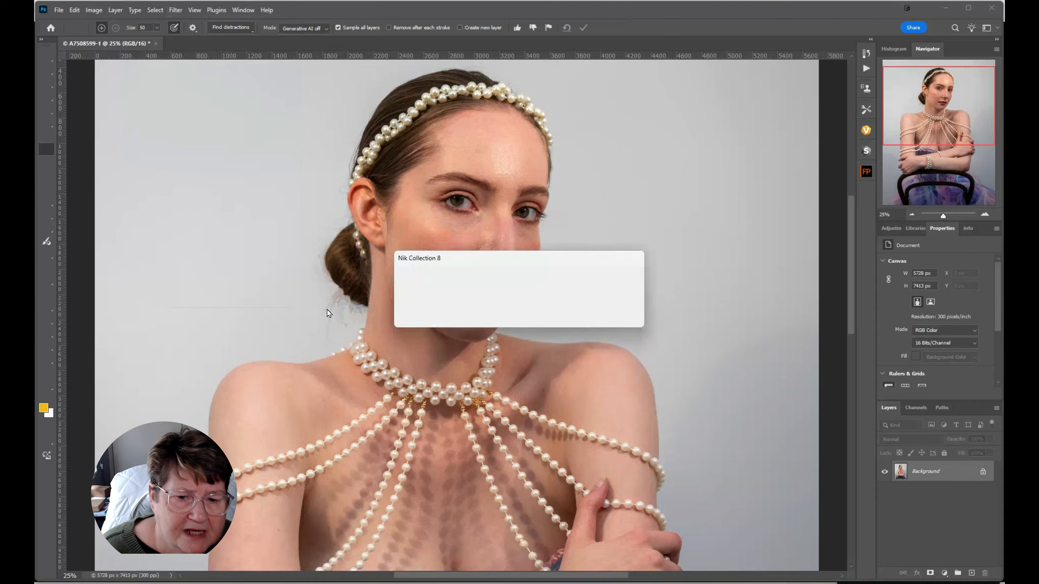
Step: Apply the personal preset Vintage Tin Type to the portrait
scroll(126, 282, down, 5)
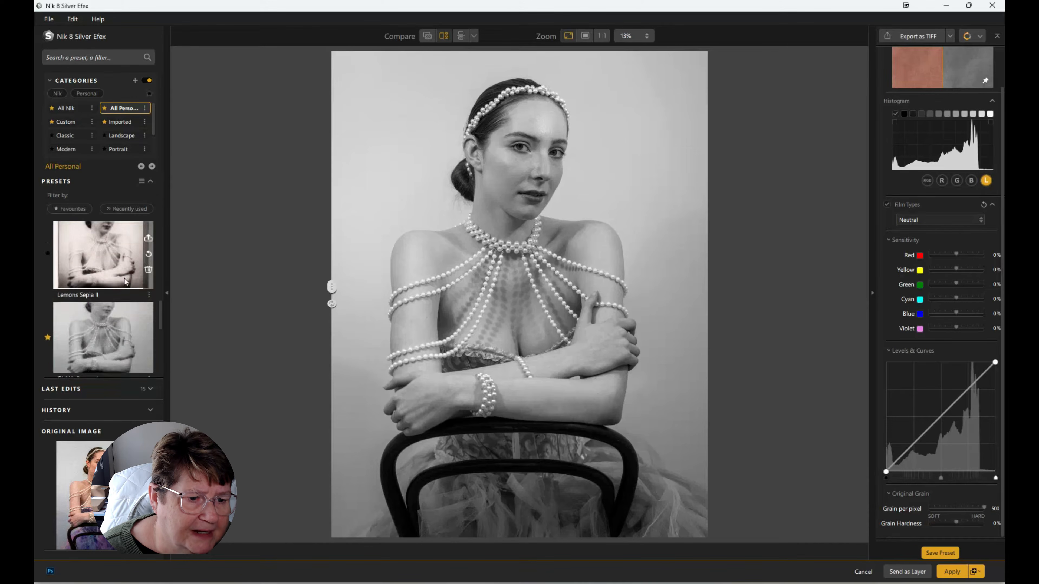
scroll(125, 282, up, 3)
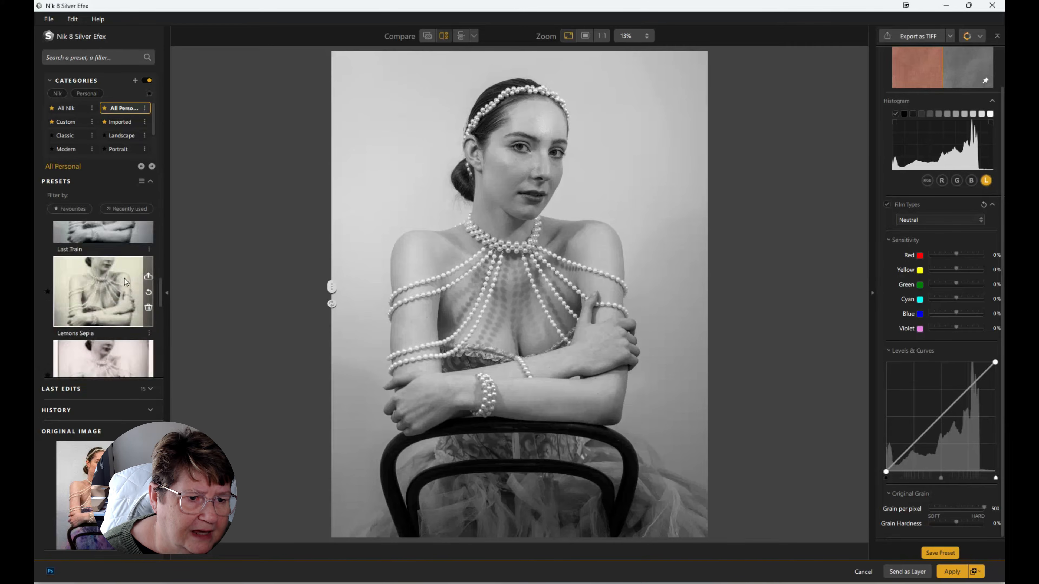
scroll(125, 278, down, 3)
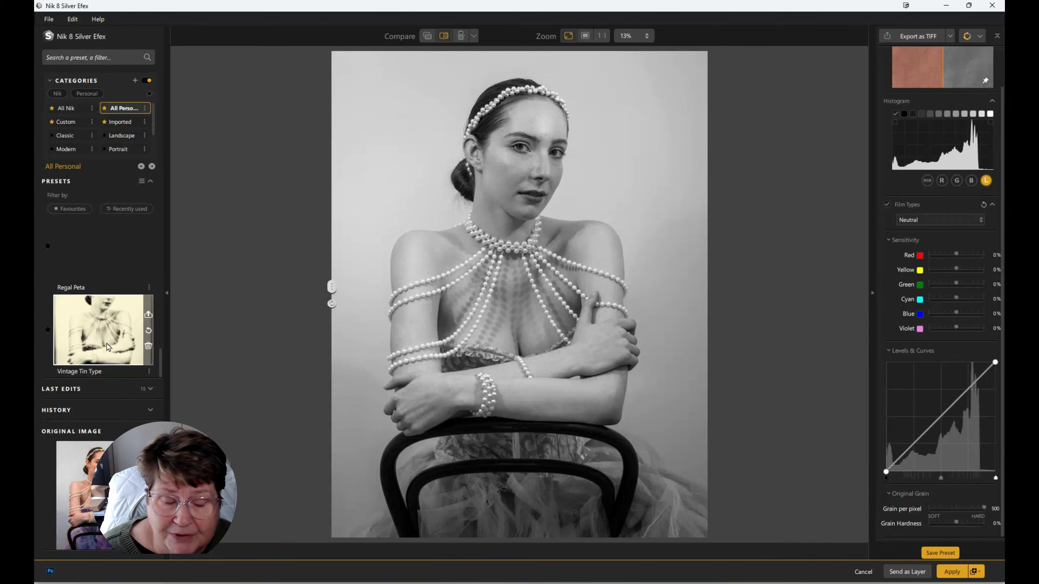
click(106, 345)
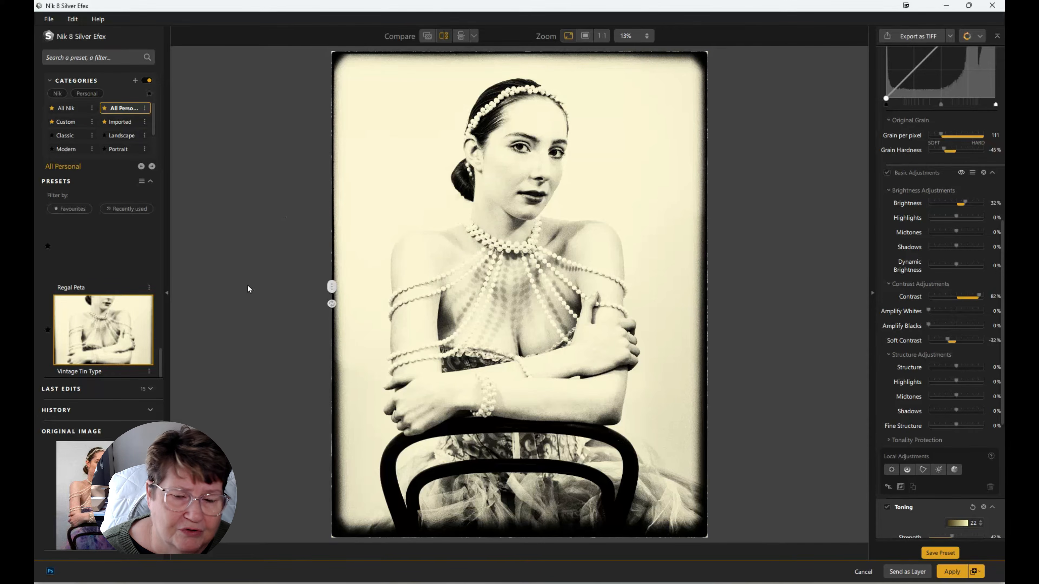
Step: Review the preset's film type, sensitivity, grain, brightness and contrast settings, keeping the Neutral film type
scroll(950, 236, up, 10)
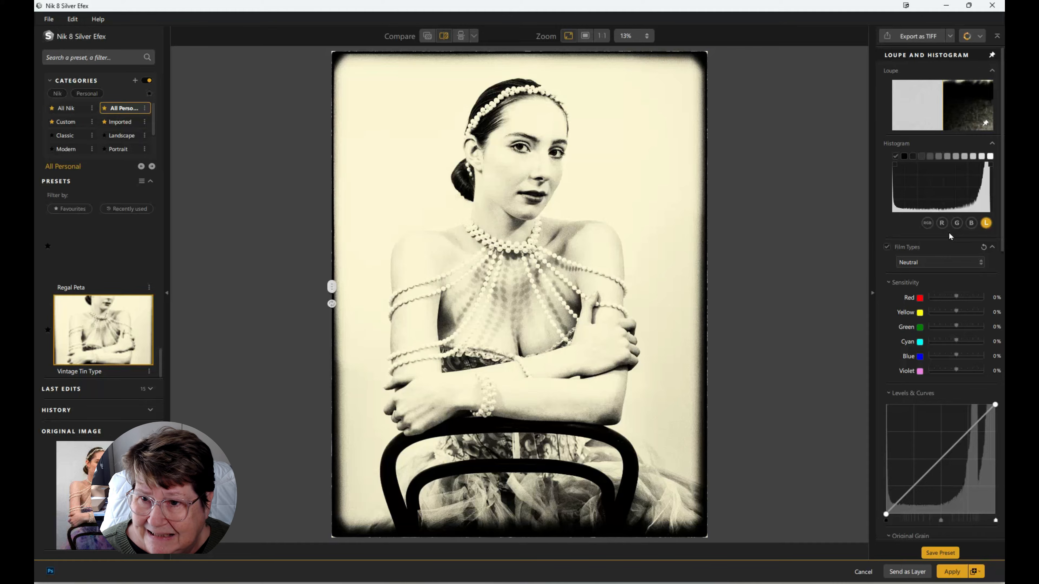
scroll(949, 232, down, 5)
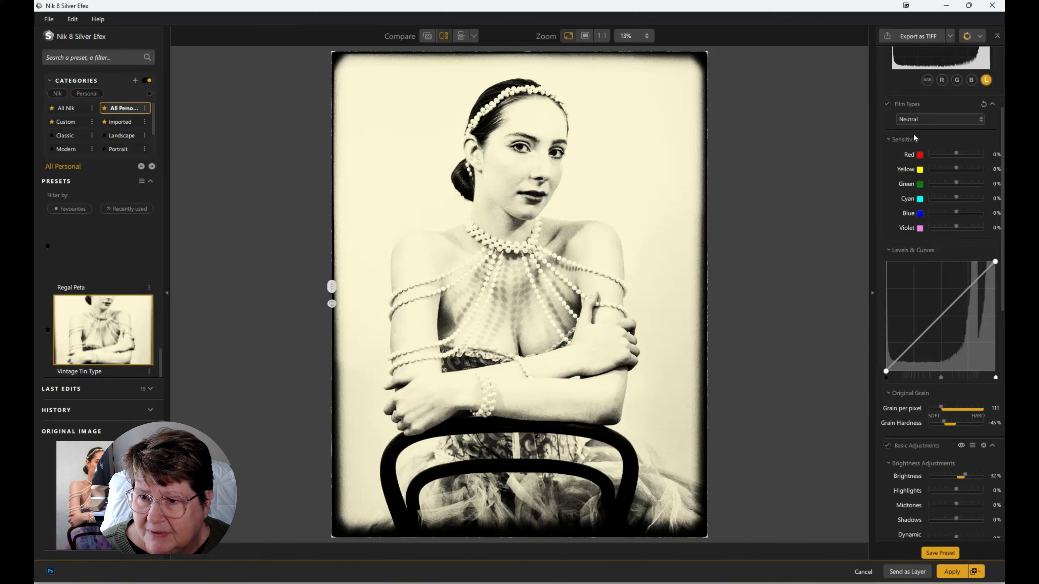
click(980, 122)
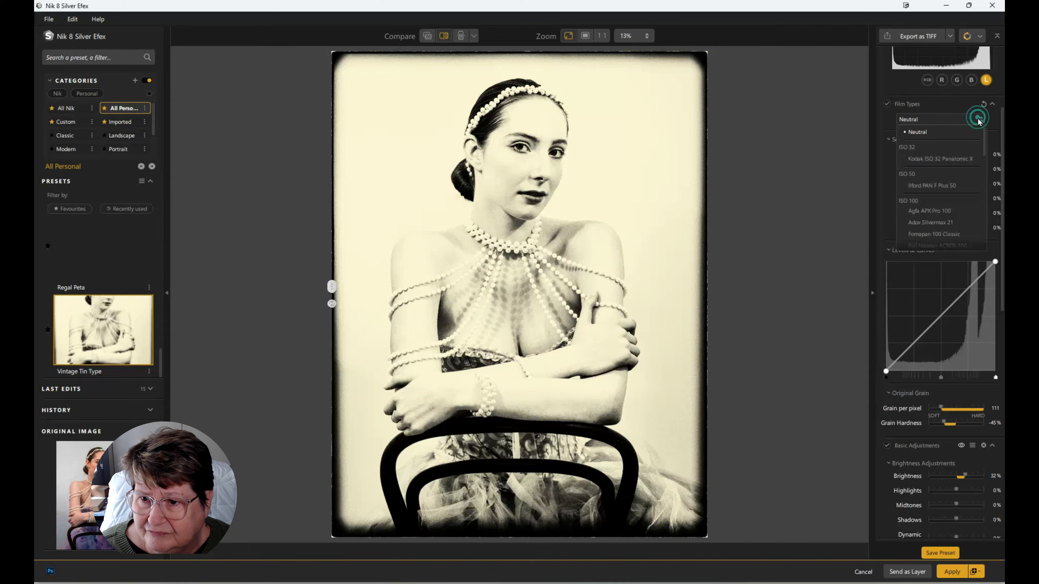
click(949, 133)
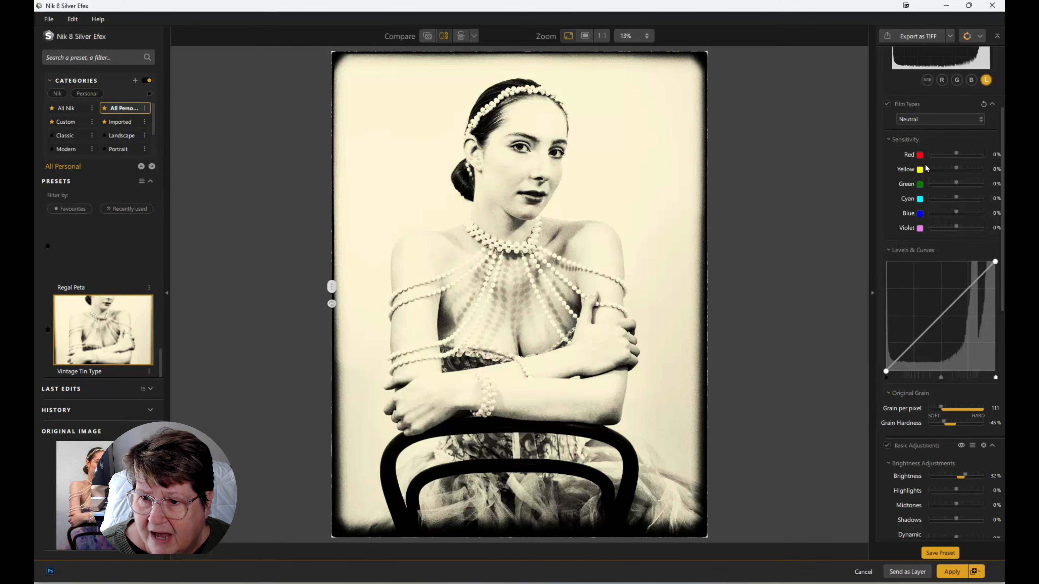
scroll(924, 312, down, 1)
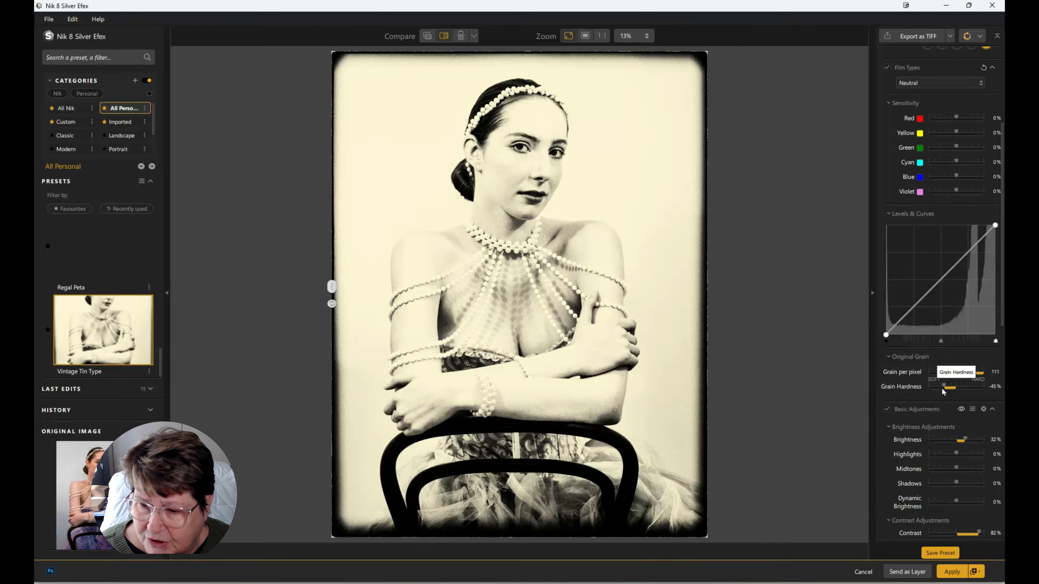
scroll(942, 389, down, 1)
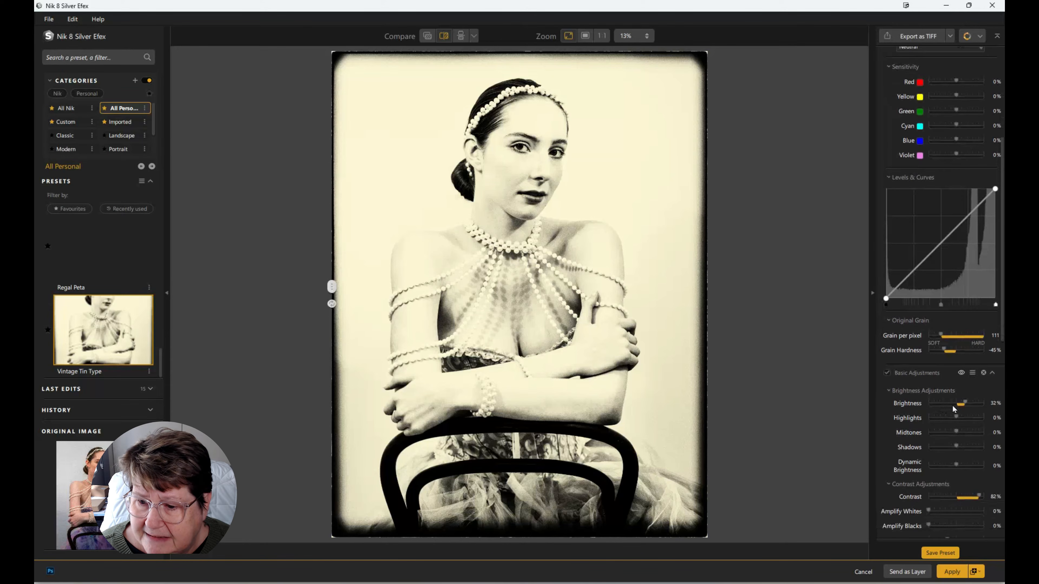
scroll(955, 404, down, 3)
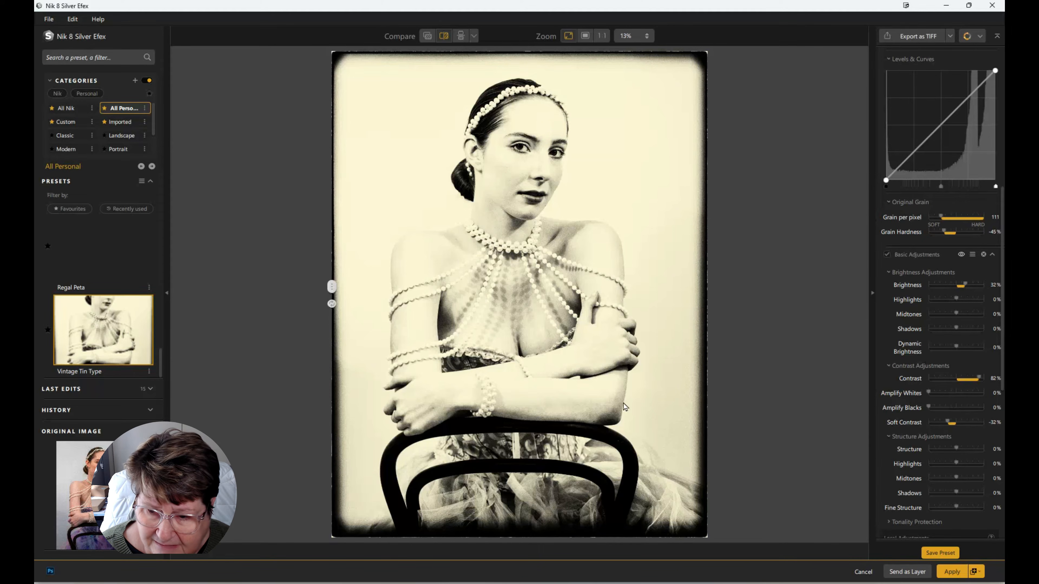
Step: Examine the preset's toning, burn edges and image border settings, including the available toning swatches and border types
scroll(922, 413, down, 5)
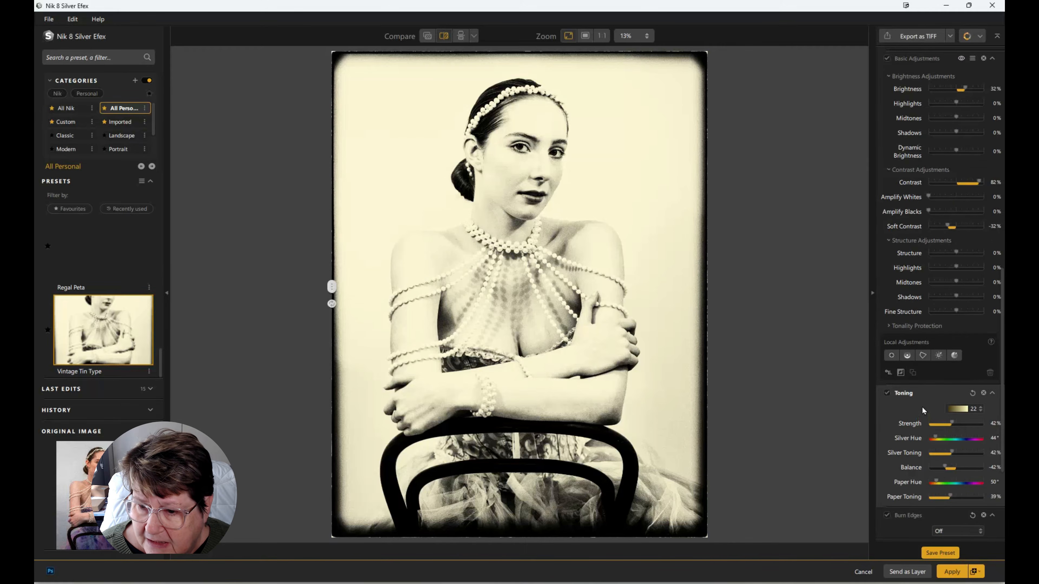
scroll(922, 407, down, 3)
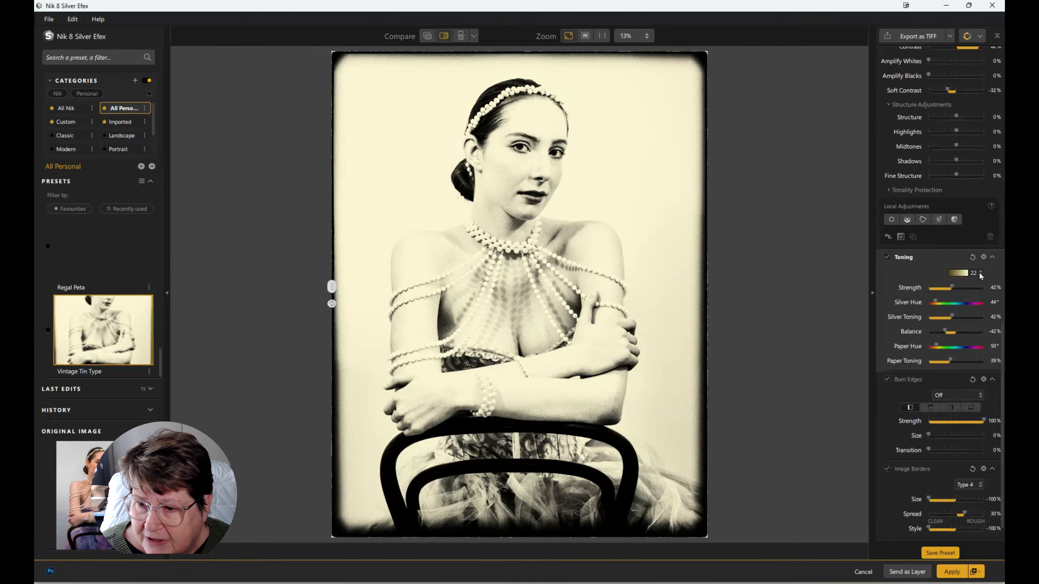
click(979, 272)
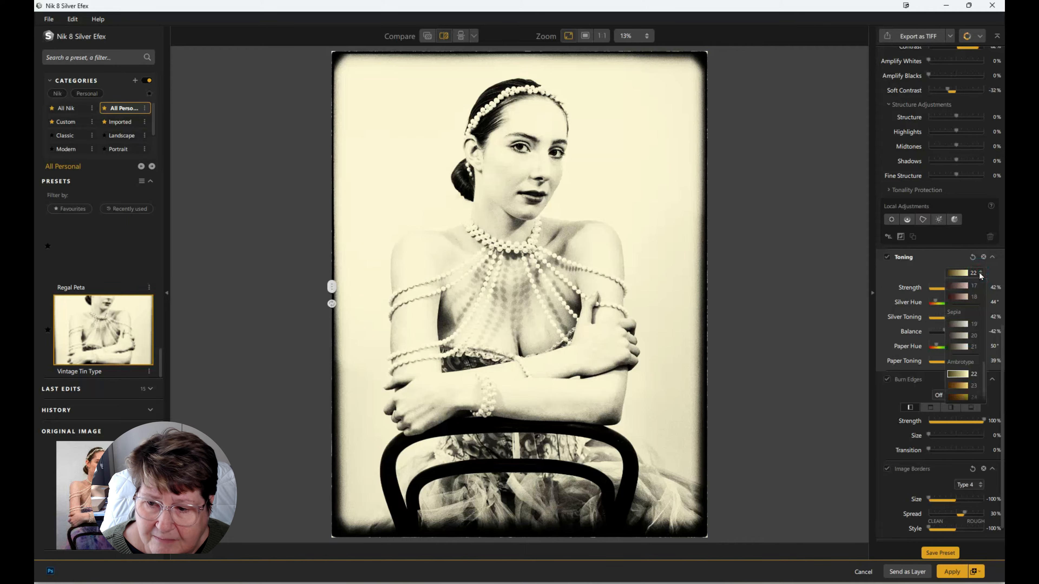
click(979, 273)
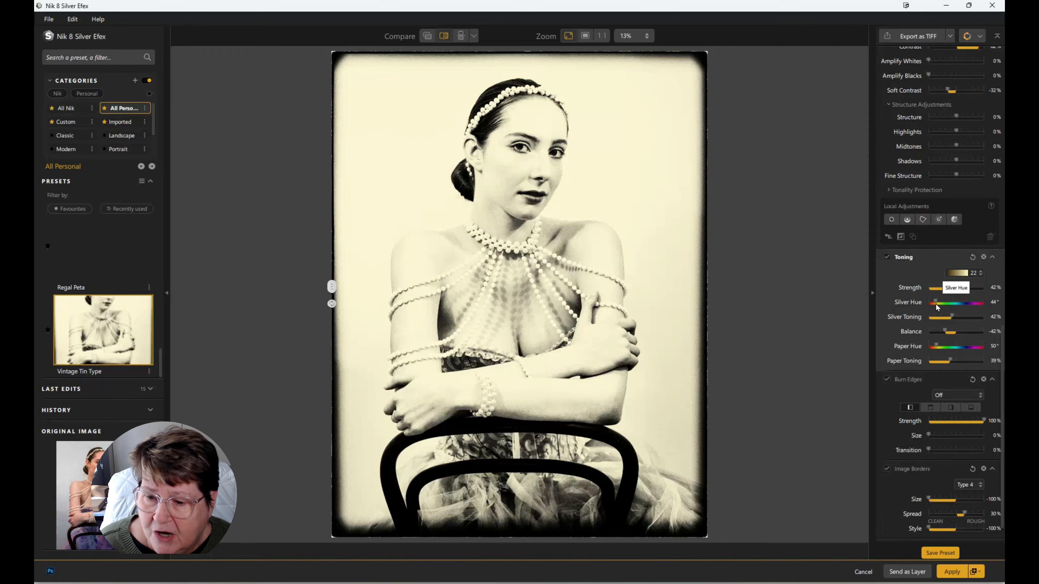
scroll(939, 422, down, 1)
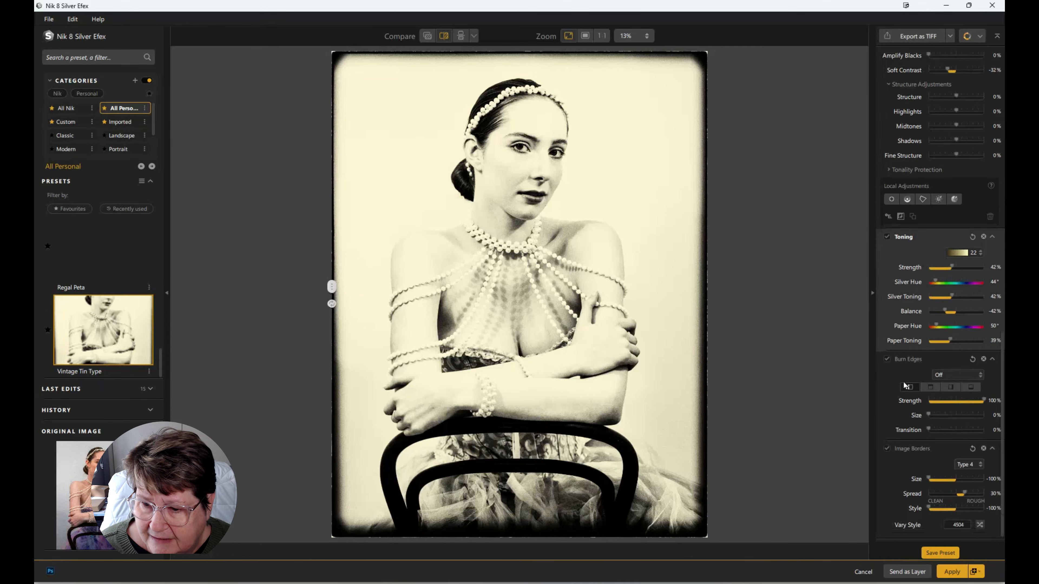
click(981, 466)
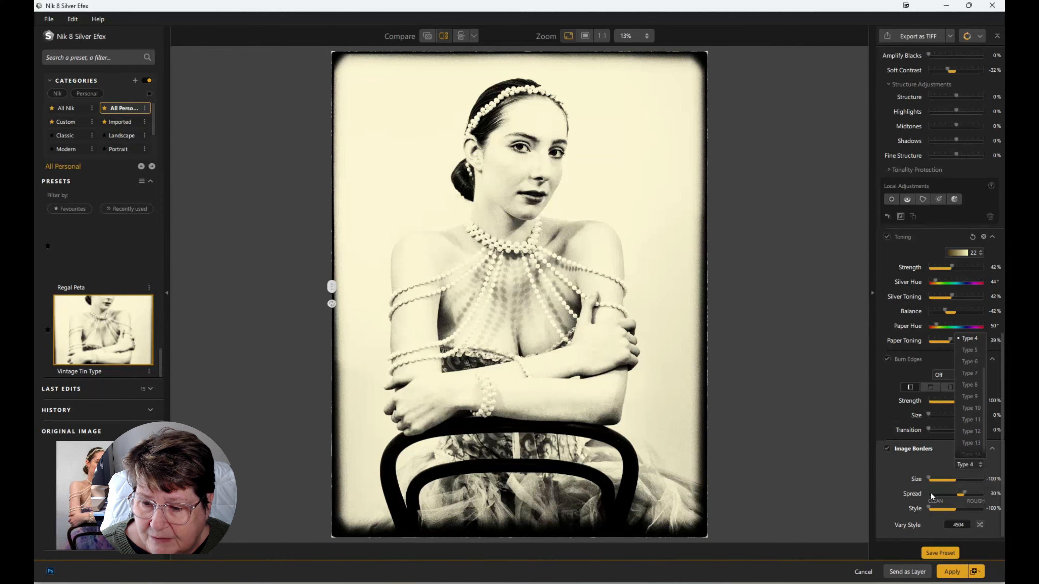
click(879, 417)
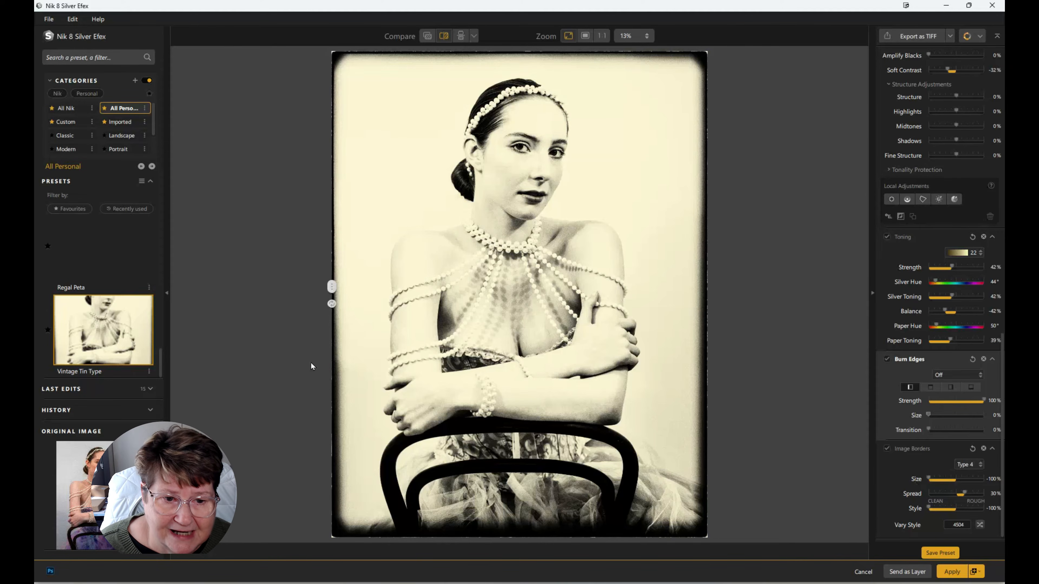
Step: Compare the full original photo with the tin type version using the split preview
drag(332, 289, 782, 293)
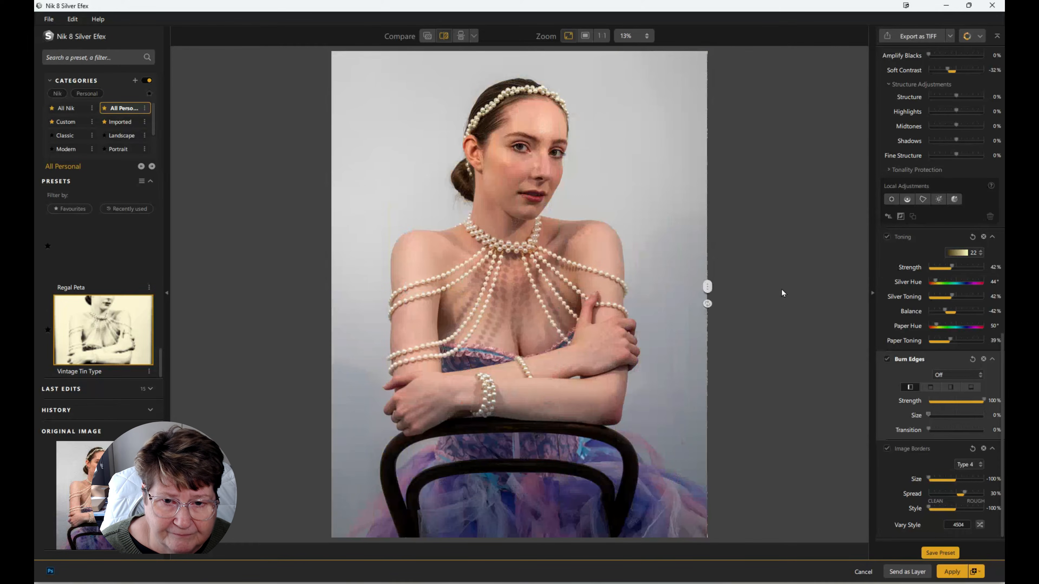
drag(707, 286, 328, 283)
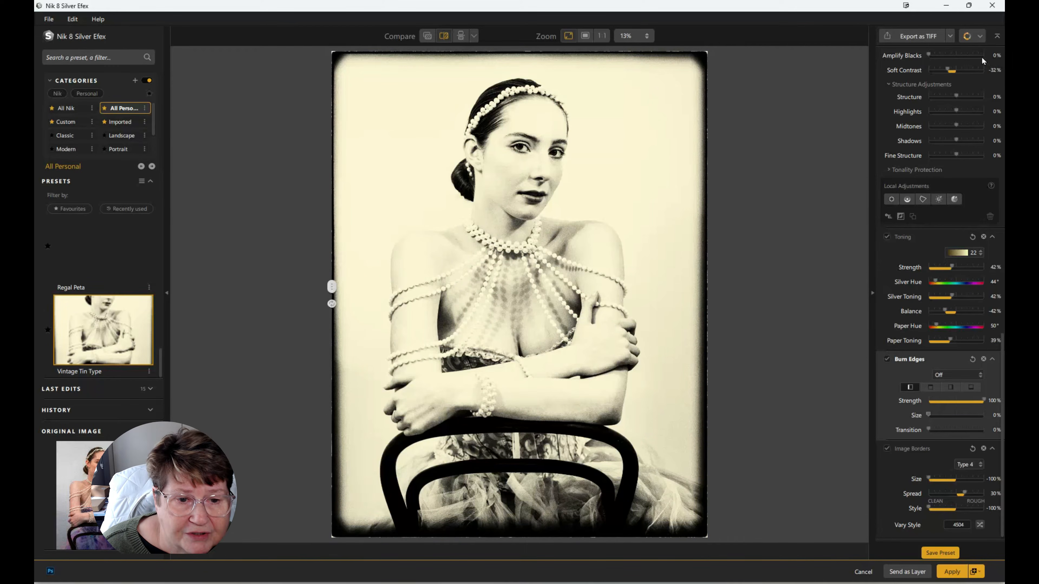
Step: Switch to Nik 8 Analog Efex and apply the personal preset TinType II after trying Tin Type Wetplate
click(979, 36)
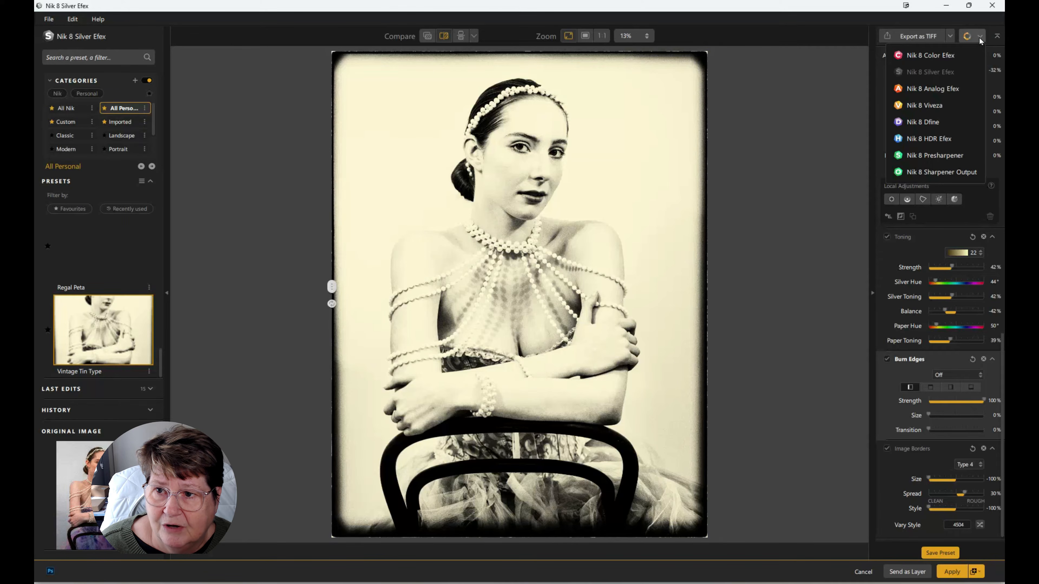
click(918, 89)
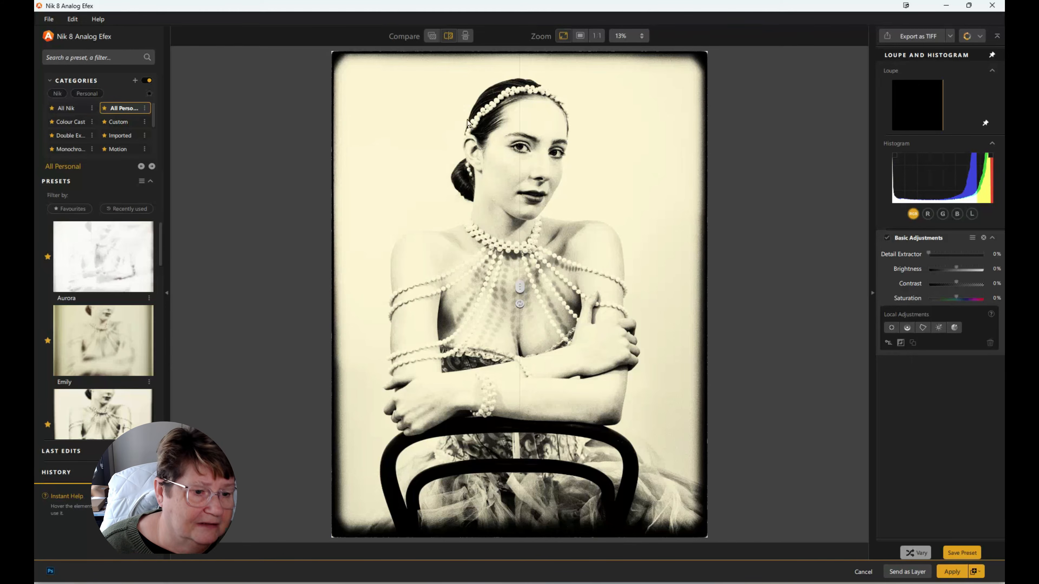
scroll(118, 326, down, 5)
scroll(117, 327, down, 10)
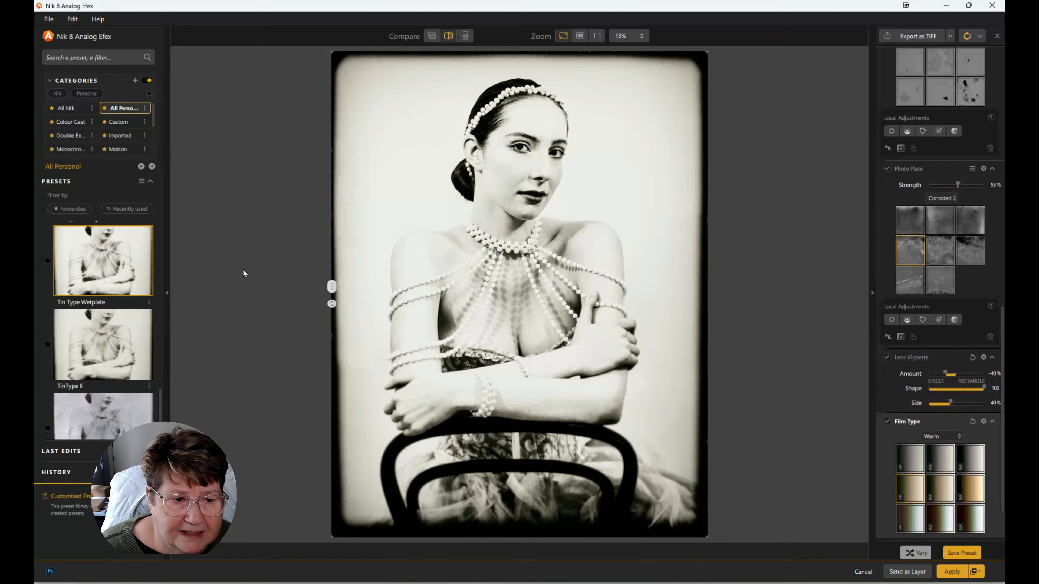
click(100, 344)
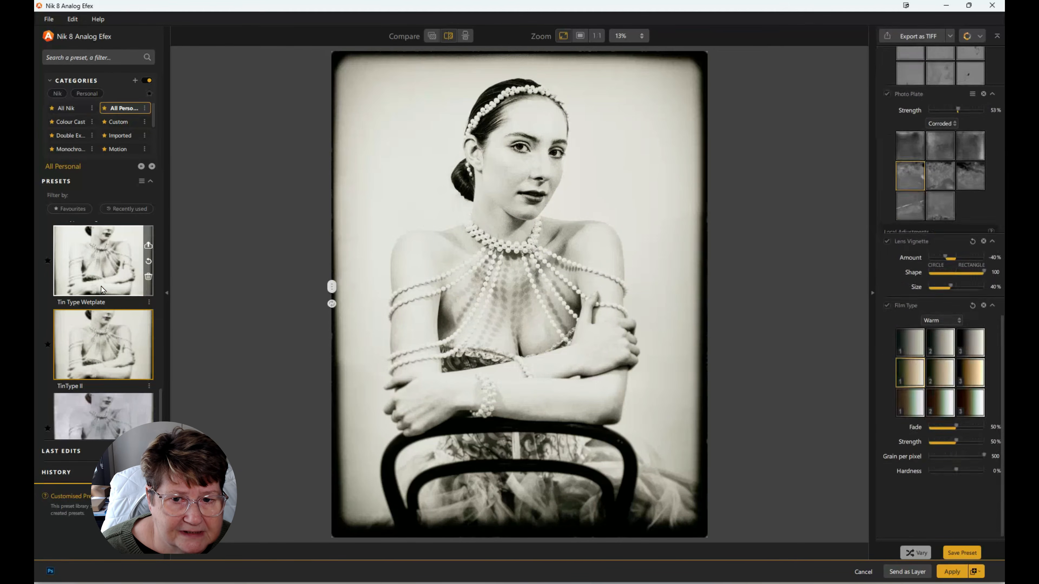
Step: Try the personal presets Tin Type Wetplate and Tin Type Vintage on the portrait
click(103, 286)
scroll(102, 286, up, 2)
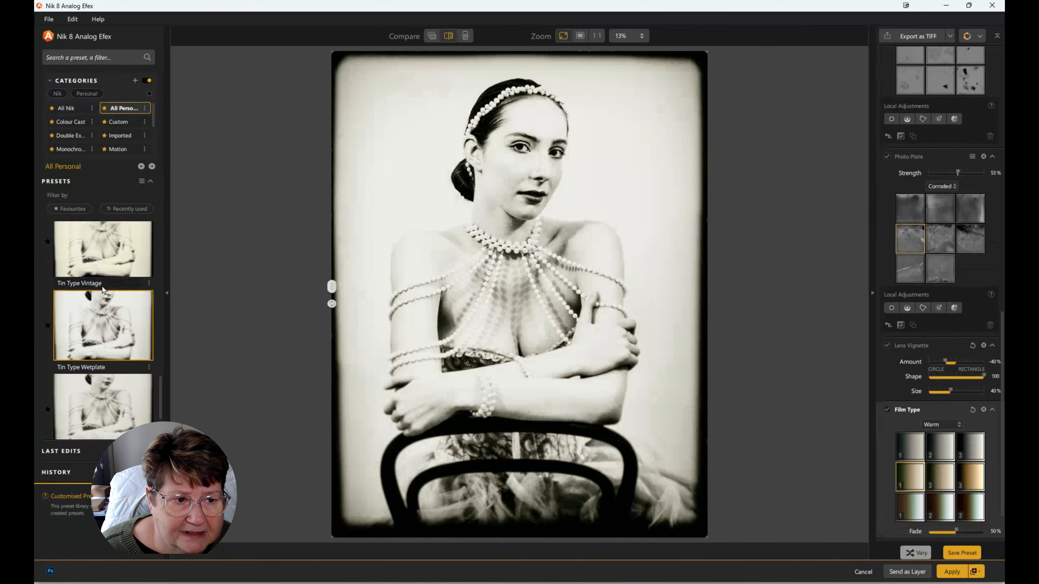
click(106, 266)
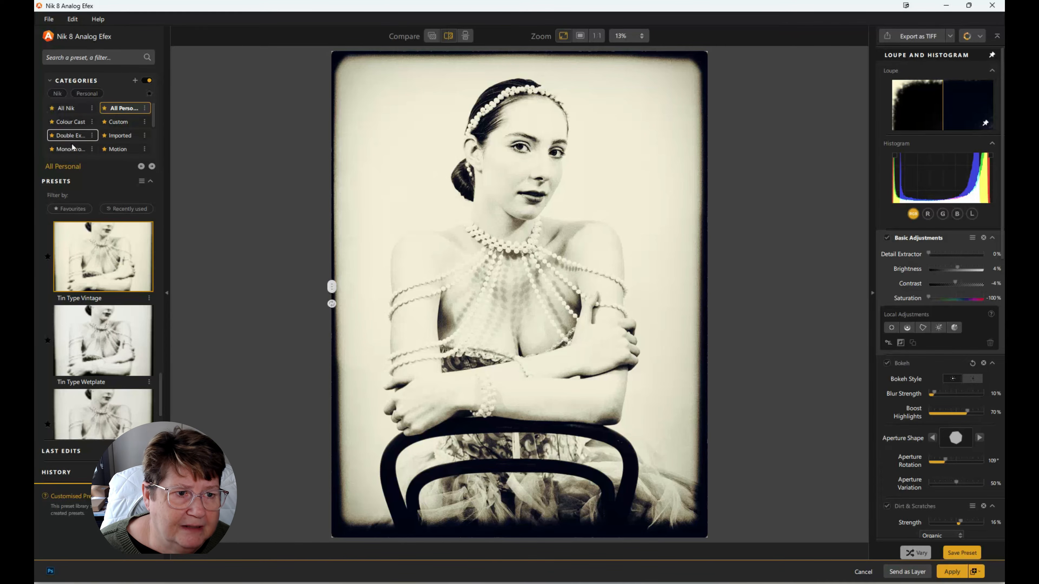
Step: Show the Photo Plate preset category and try its Distressed Faded preset on the portrait
scroll(72, 145, down, 1)
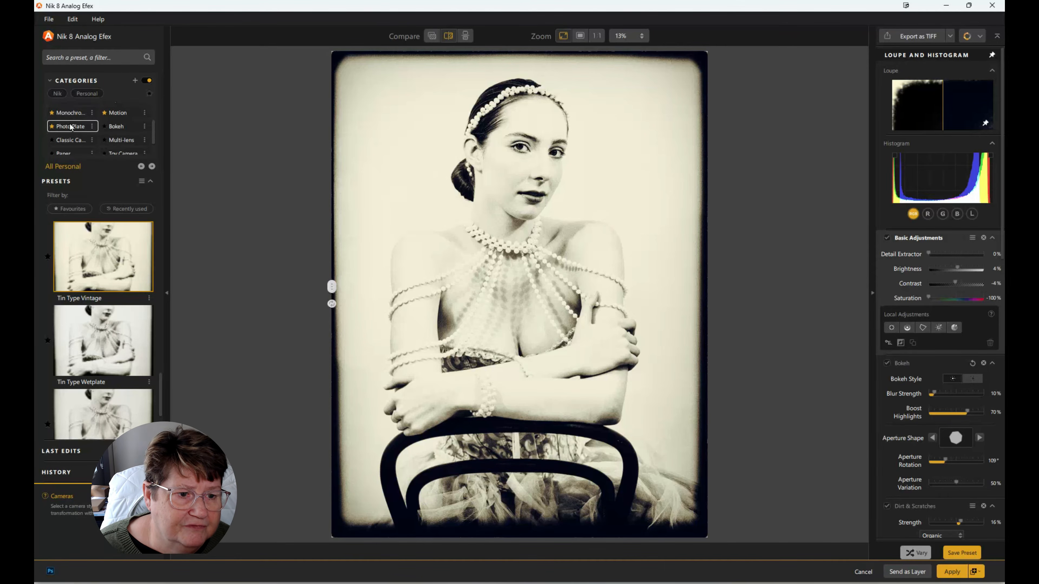
click(62, 126)
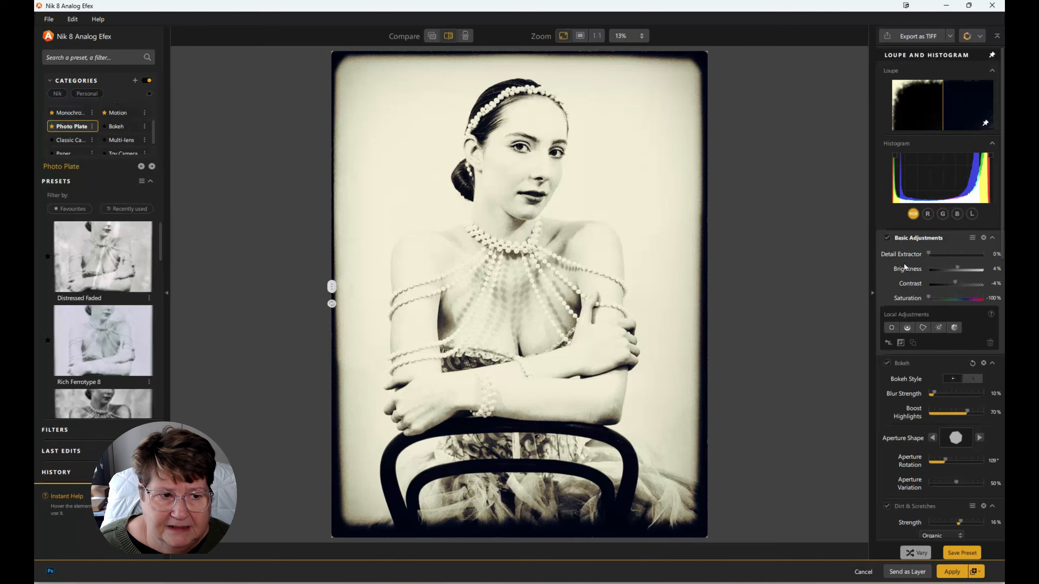
click(78, 272)
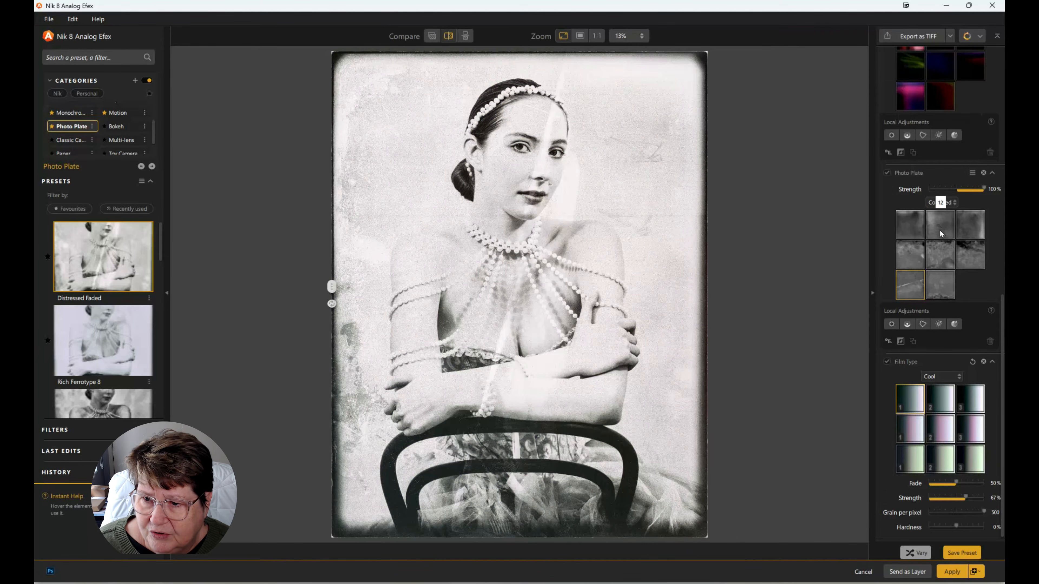
Step: Explore the Photo Plate texture types, trying Corroded texture 12, and review the preset's light leaks, basic adjustments and film type settings
click(955, 207)
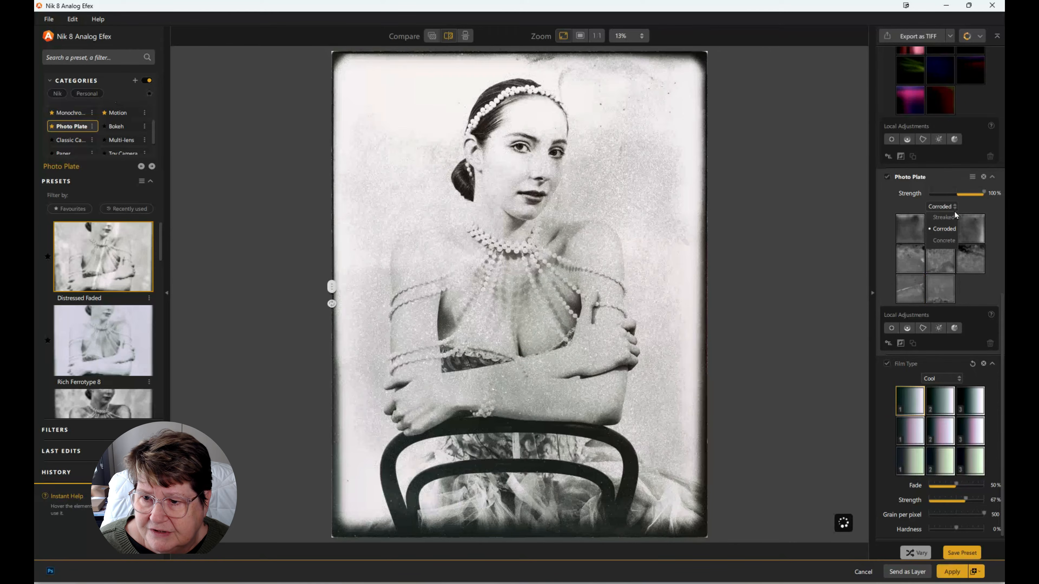
click(948, 241)
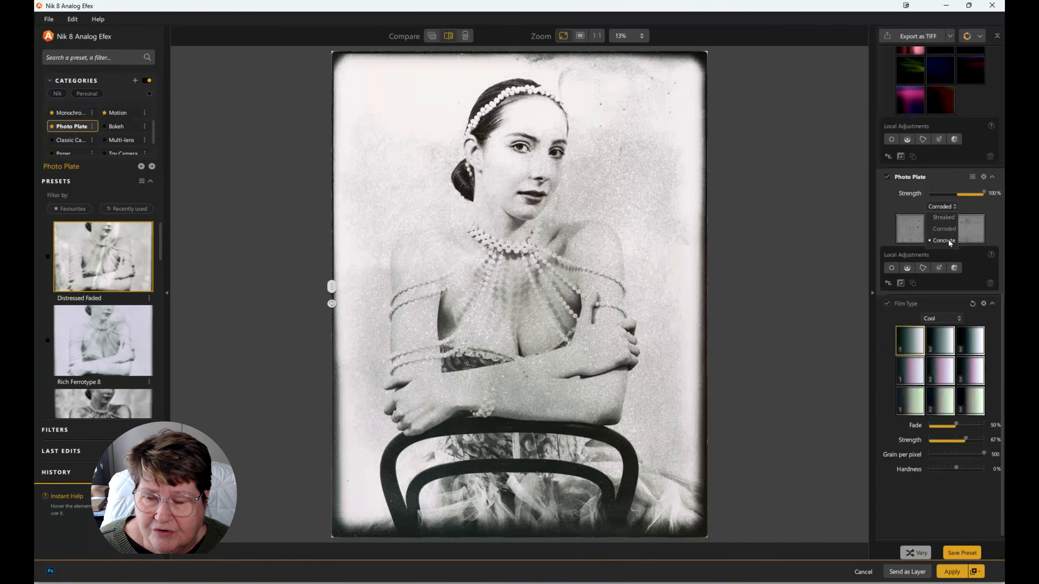
click(948, 240)
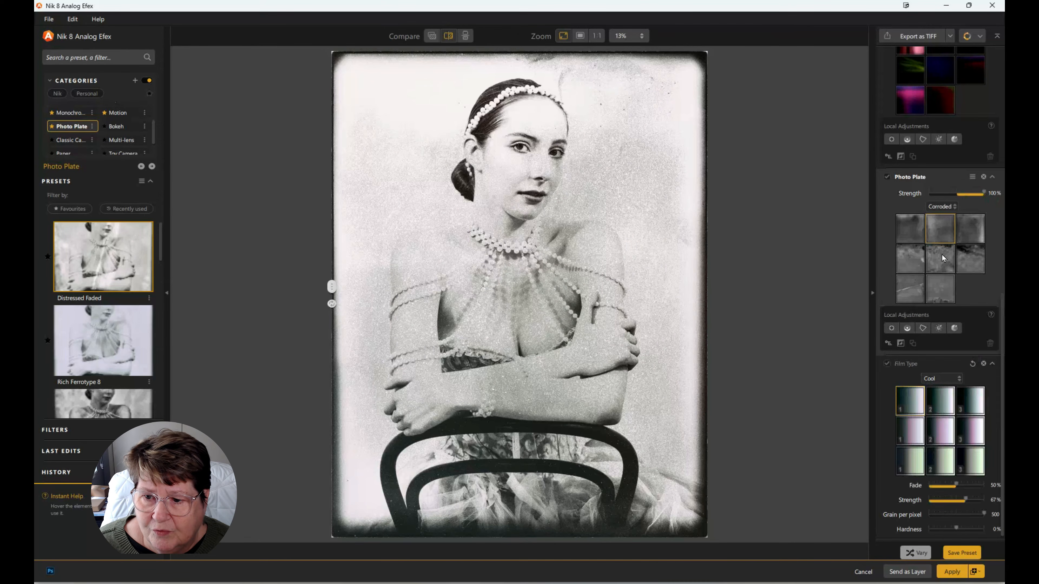
scroll(938, 256, up, 7)
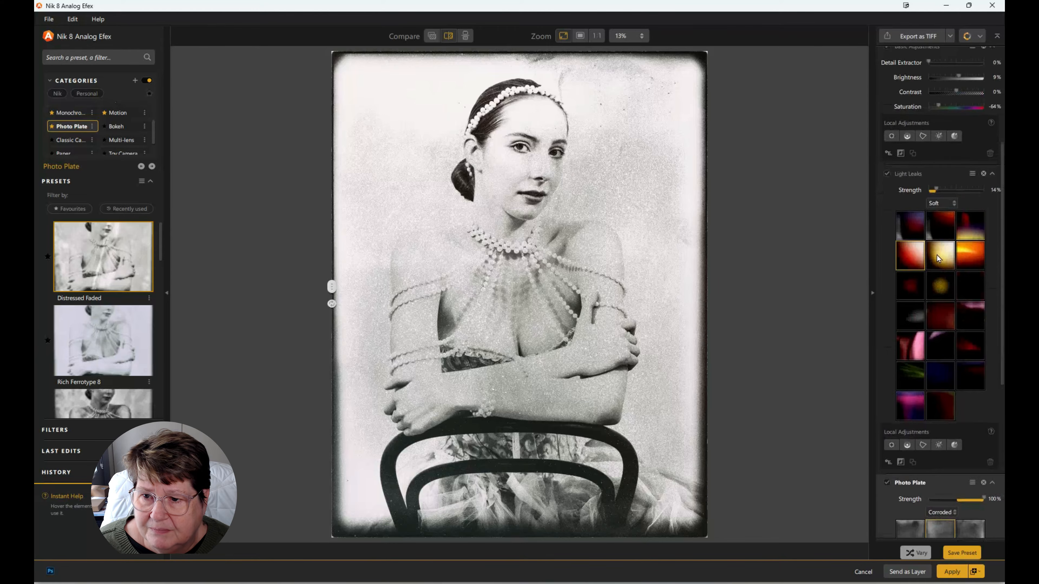
scroll(937, 255, up, 3)
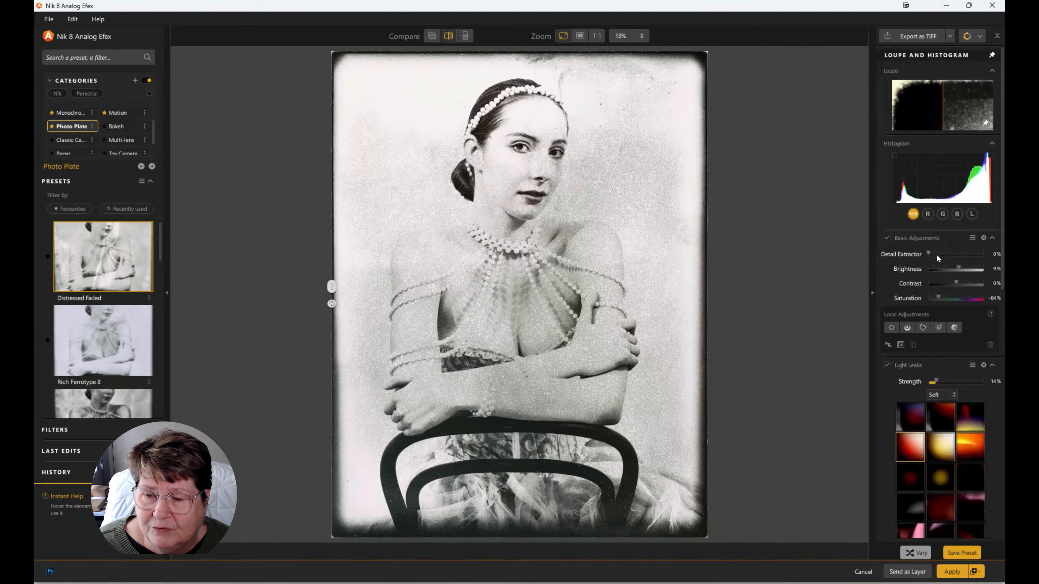
scroll(937, 254, down, 6)
scroll(936, 254, down, 5)
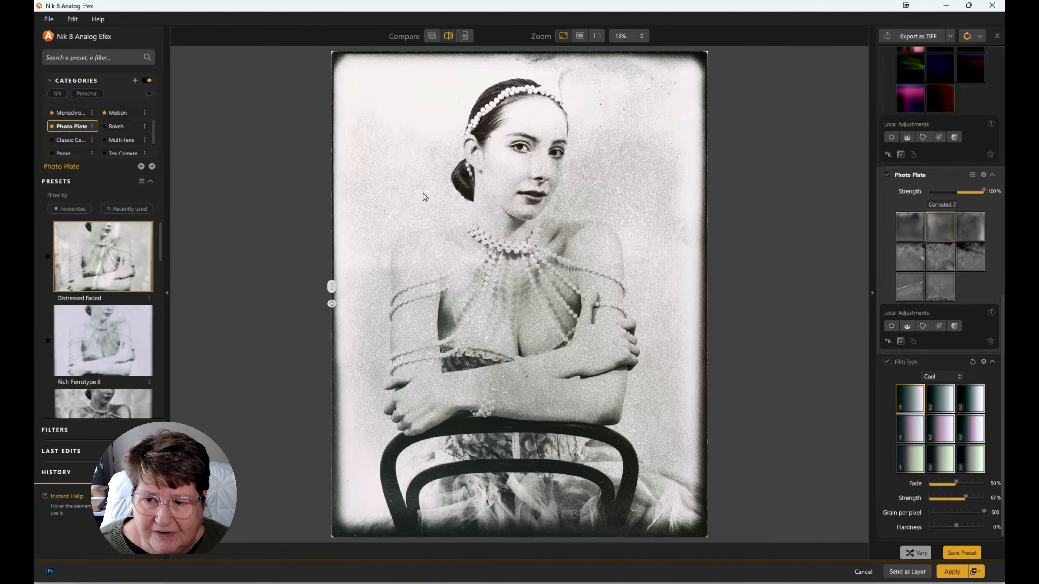
Step: Try the last Corroded plate texture at 48% strength, and try the Rich Ferrotype 8 preset
click(938, 292)
drag(983, 191, 956, 192)
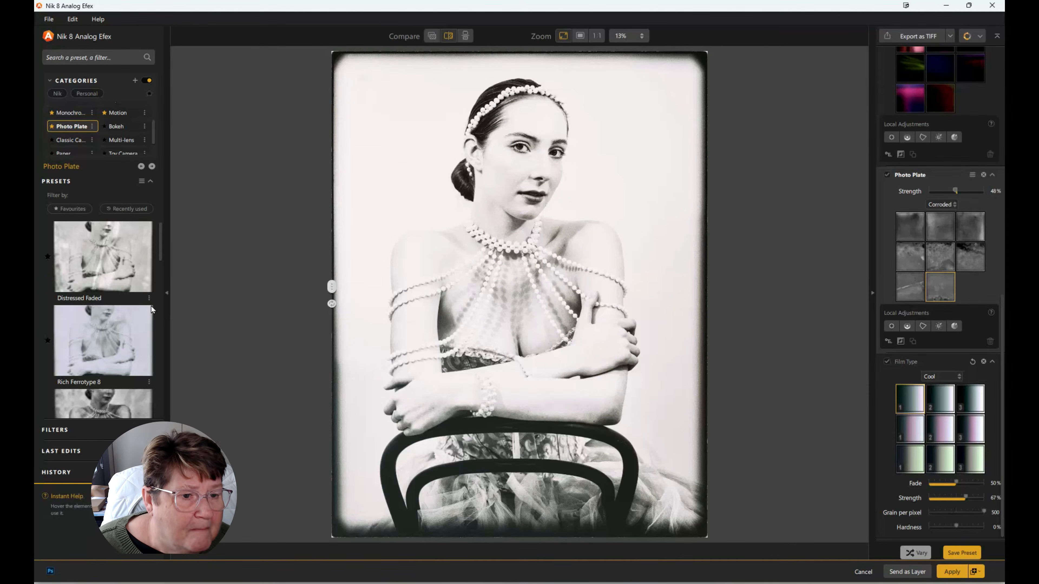
click(98, 331)
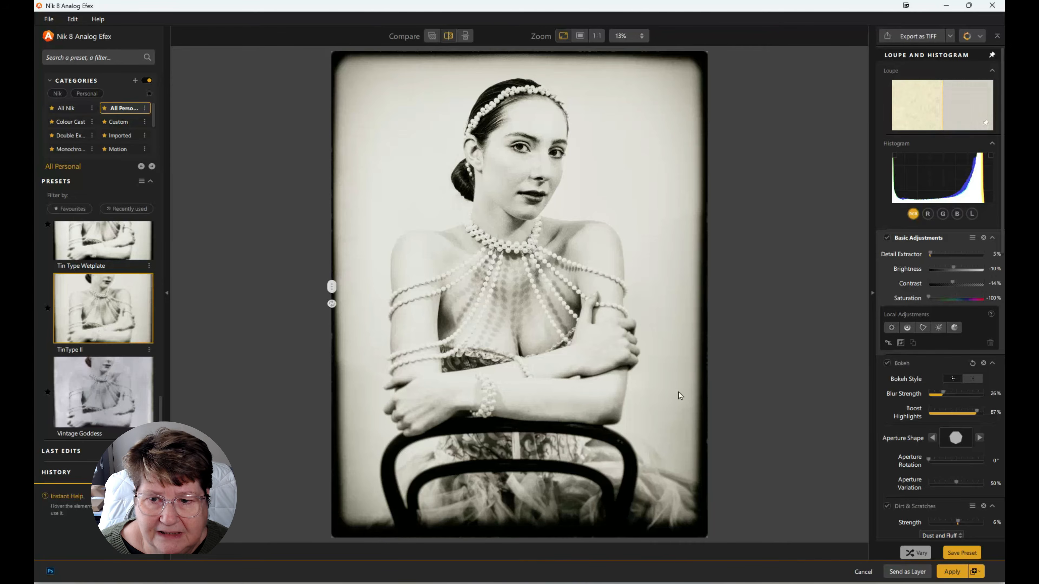
Step: Apply the personal preset Tin Type Wetplate after comparing it with TinType II
click(95, 252)
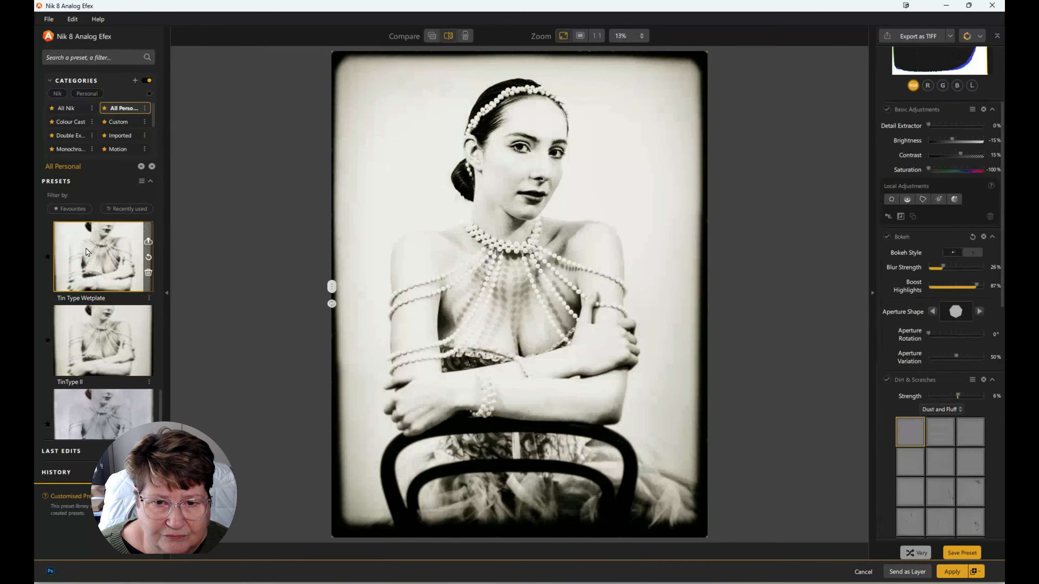
click(107, 331)
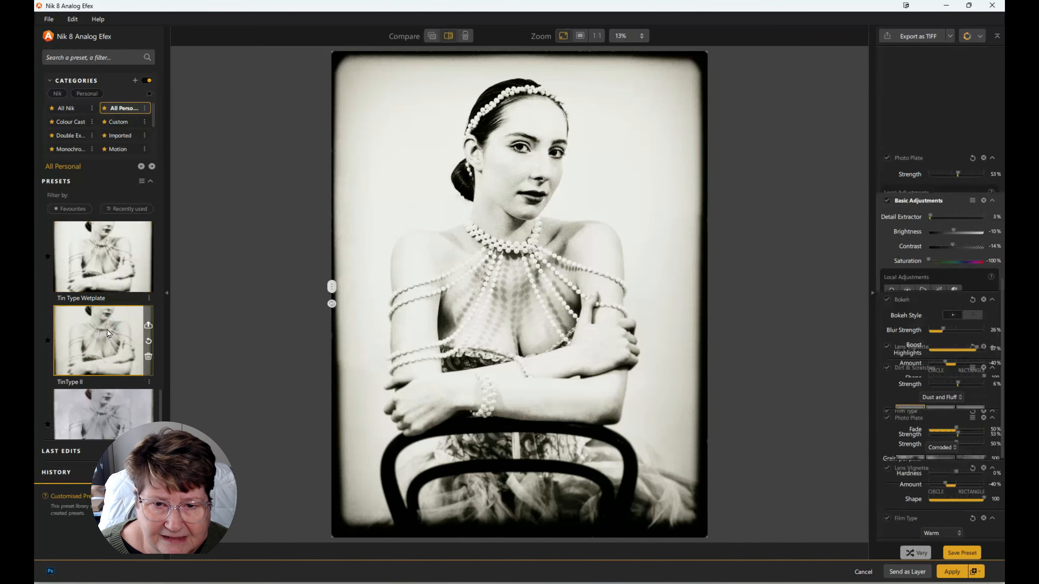
click(102, 270)
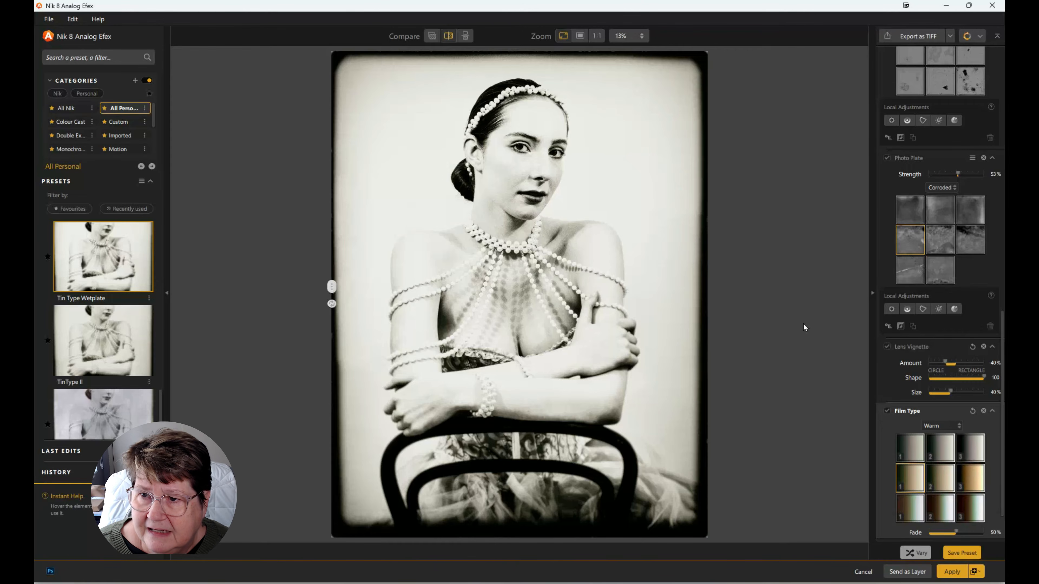
Step: Review the preset's basic adjustments and shift the centre of the Bokeh focus ellipse slightly across the model's face
scroll(805, 326, up, 1)
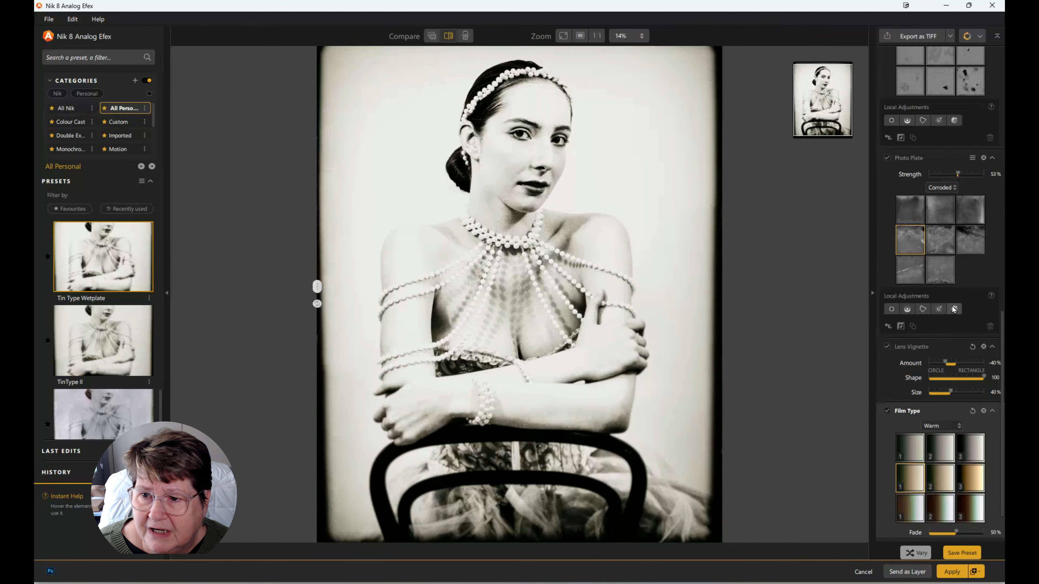
scroll(954, 310, up, 10)
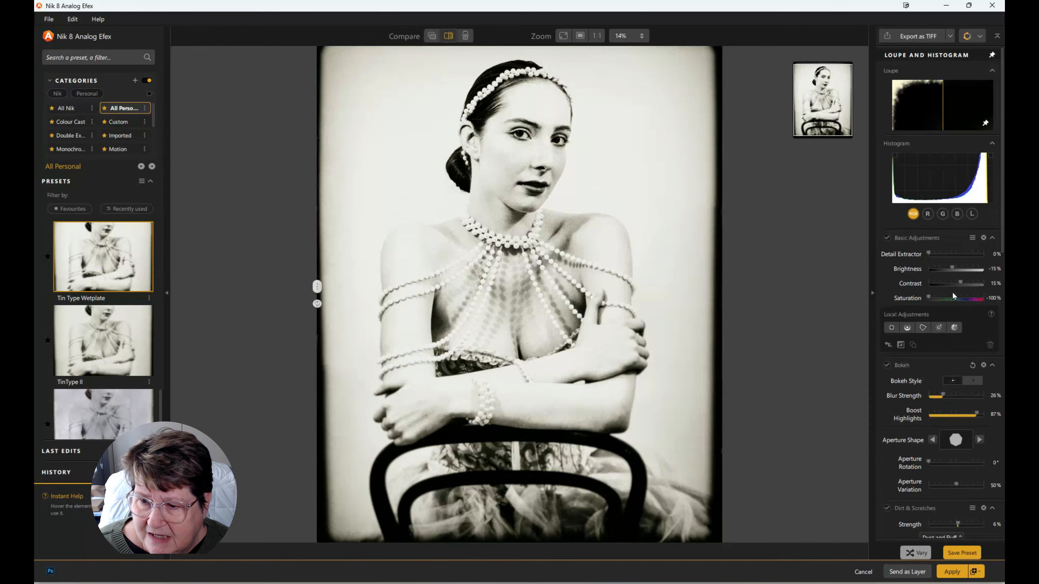
scroll(953, 294, down, 1)
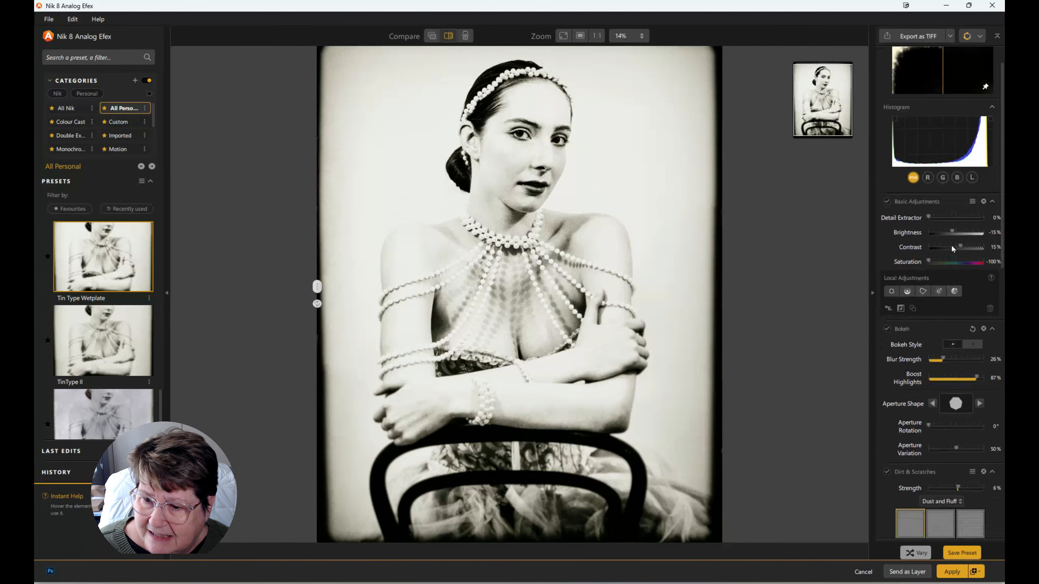
scroll(951, 245, down, 1)
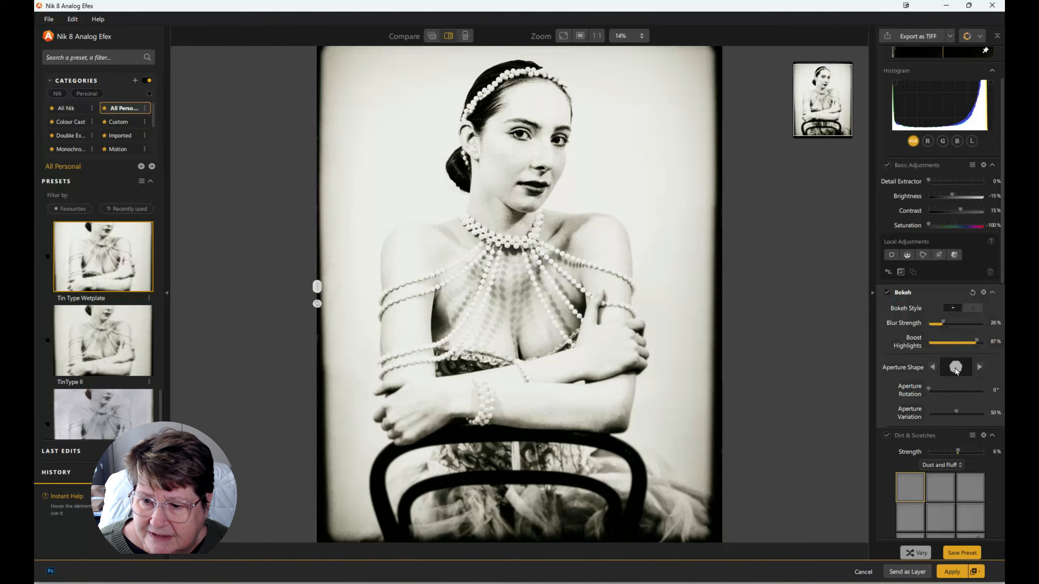
mouse_move(607, 194)
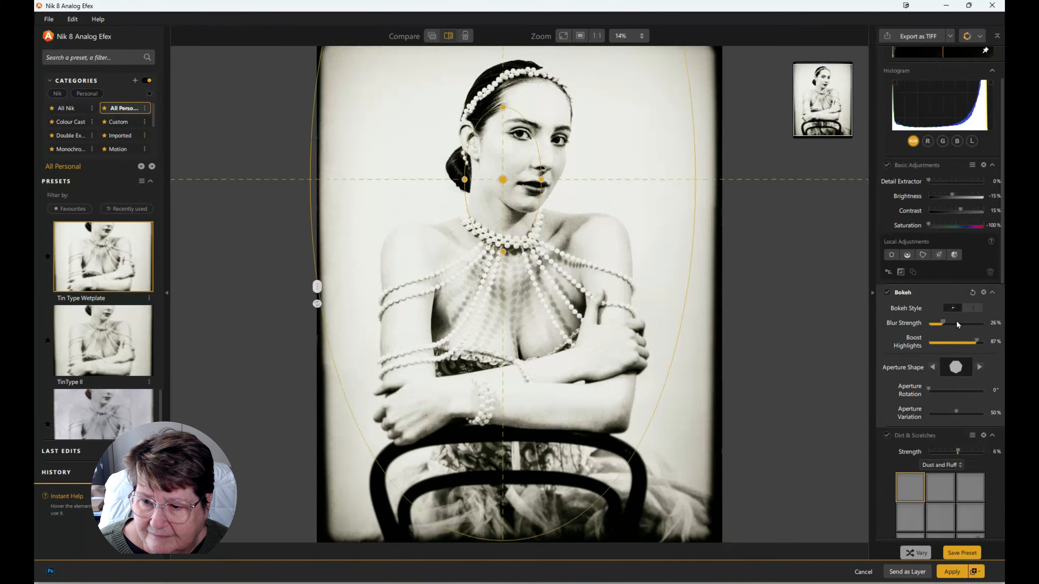
drag(503, 180, 519, 176)
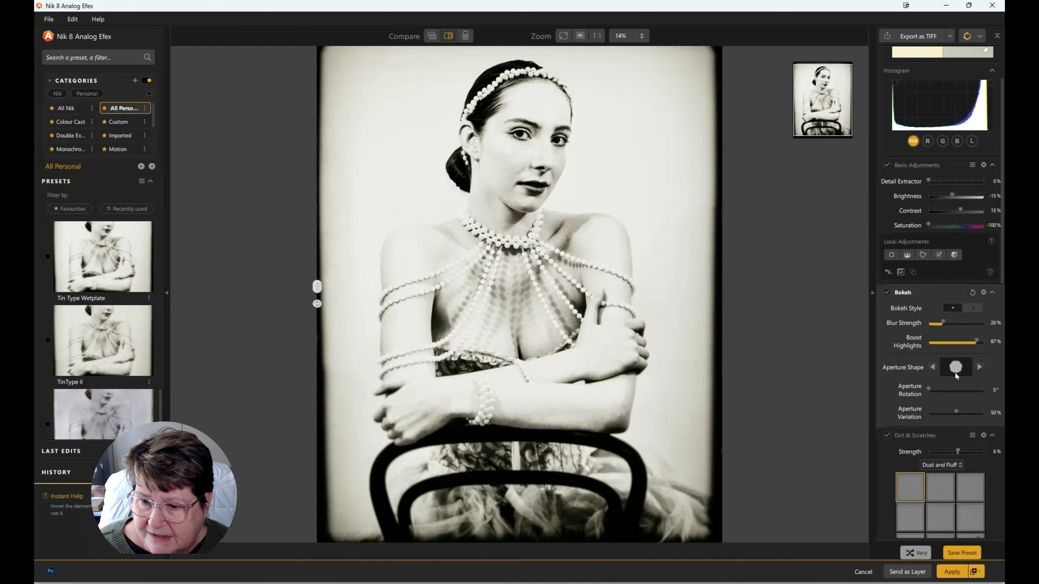
Step: Test the Dirt & Scratches strength, ending at 6%, and look through the Dust and Fluff textures
scroll(955, 400, down, 3)
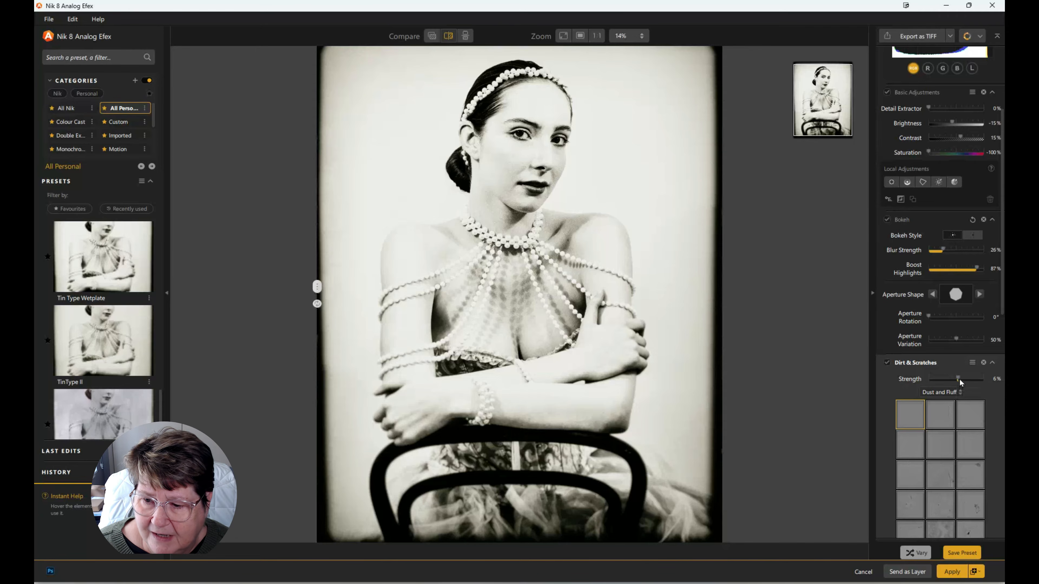
mouse_move(959, 379)
mouse_down()
mouse_move(992, 380)
mouse_move(958, 379)
mouse_up()
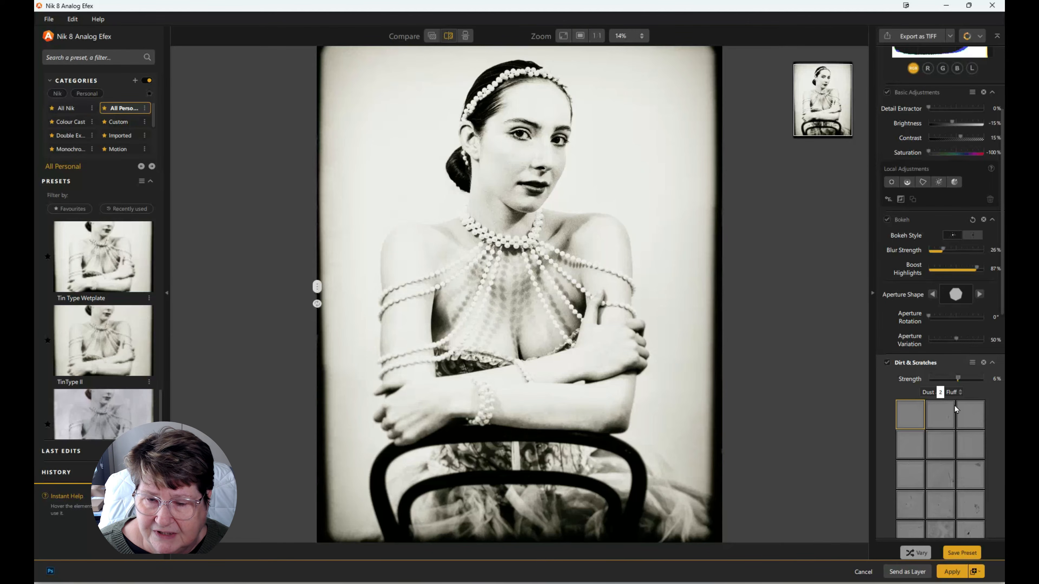
scroll(955, 405, down, 8)
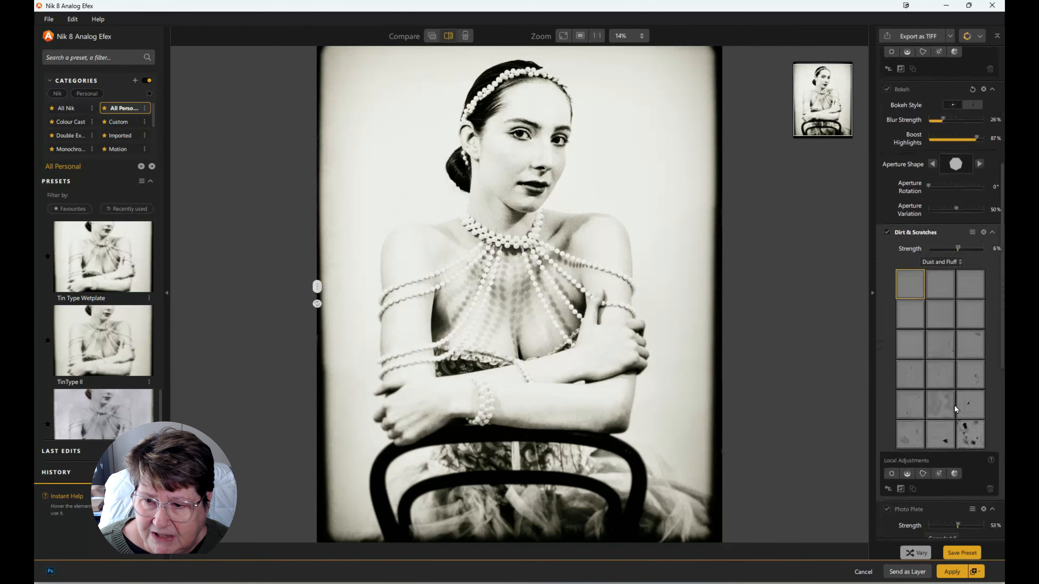
Step: Use Corroded texture 14 for the photo plate, try it at 100% strength, and set the strength to 52%
scroll(955, 406, down, 3)
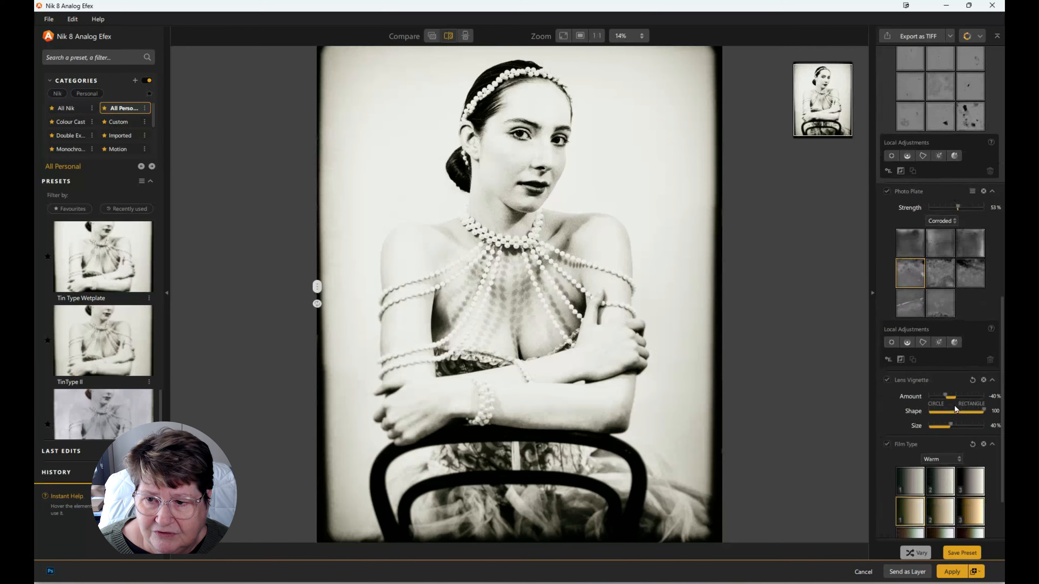
click(916, 271)
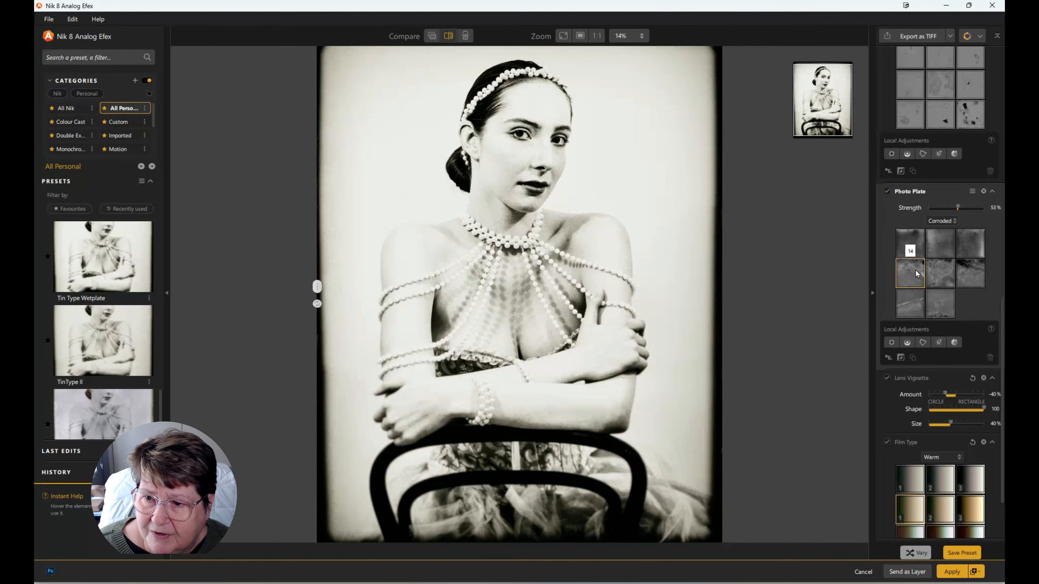
drag(959, 206, 992, 207)
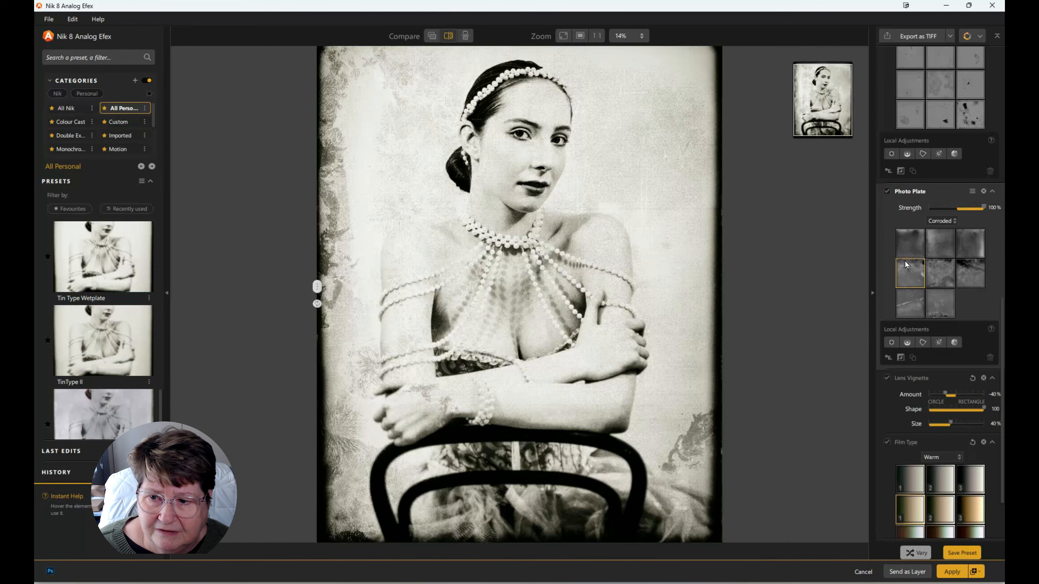
click(983, 207)
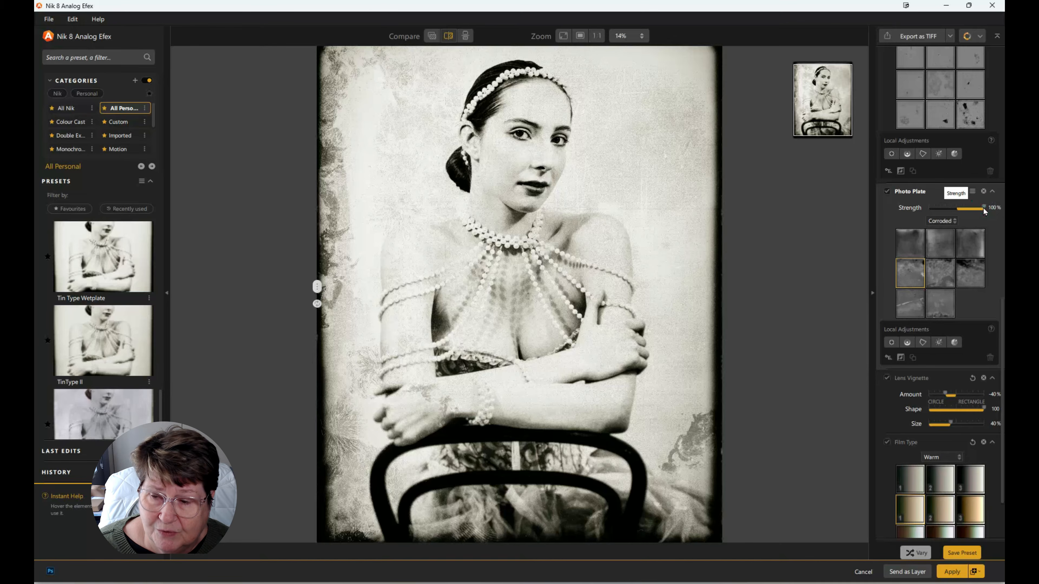
drag(977, 208, 957, 210)
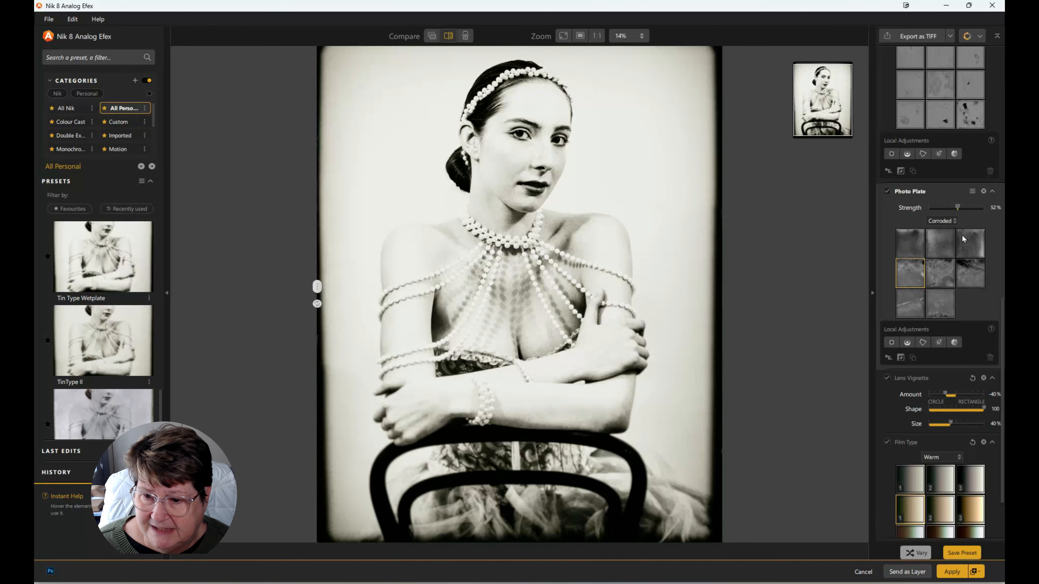
Step: Review the lens vignette and Warm film type settings, and compare the image before and after with the split preview
scroll(975, 290, down, 2)
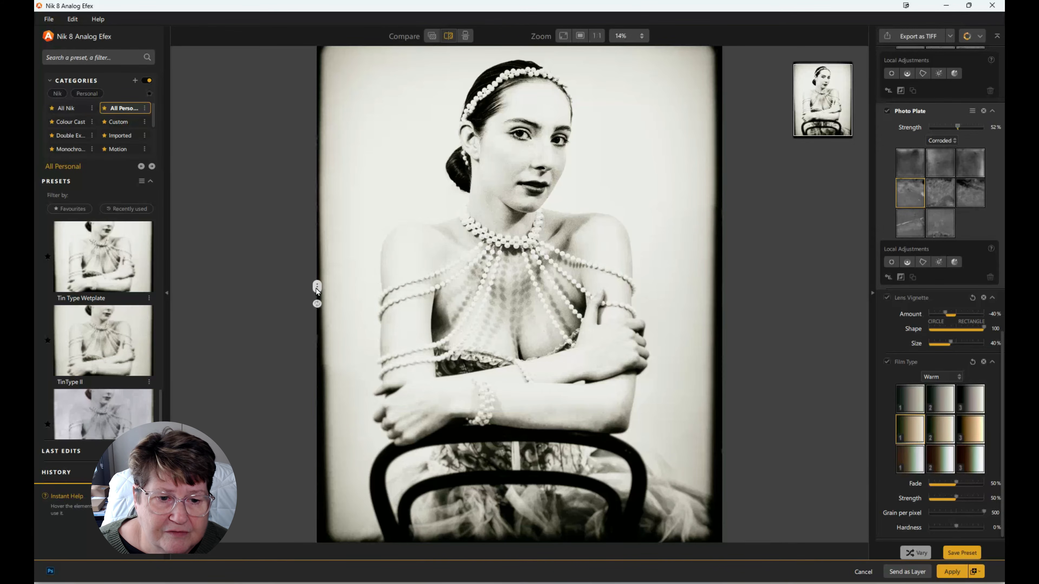
drag(318, 287, 790, 315)
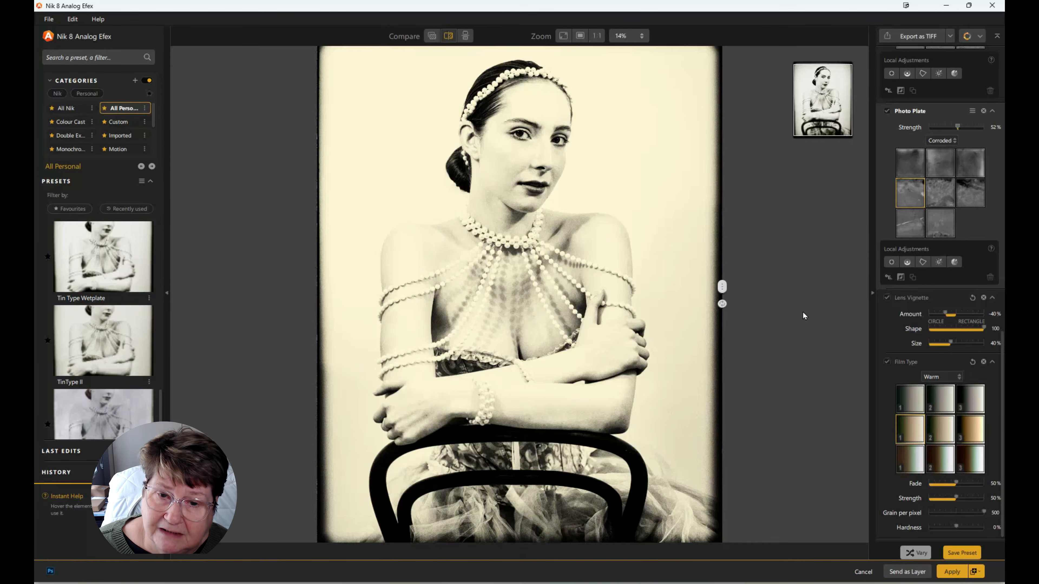
drag(803, 311, 304, 273)
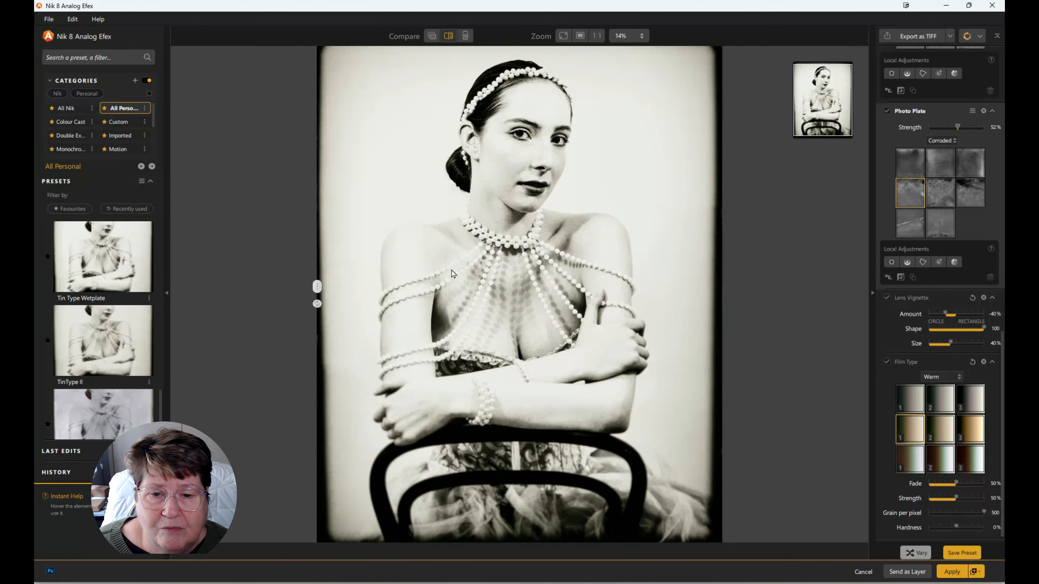
Step: Apply the Analog Efex result as a layer in Photoshop and fit the whole image in view
click(951, 574)
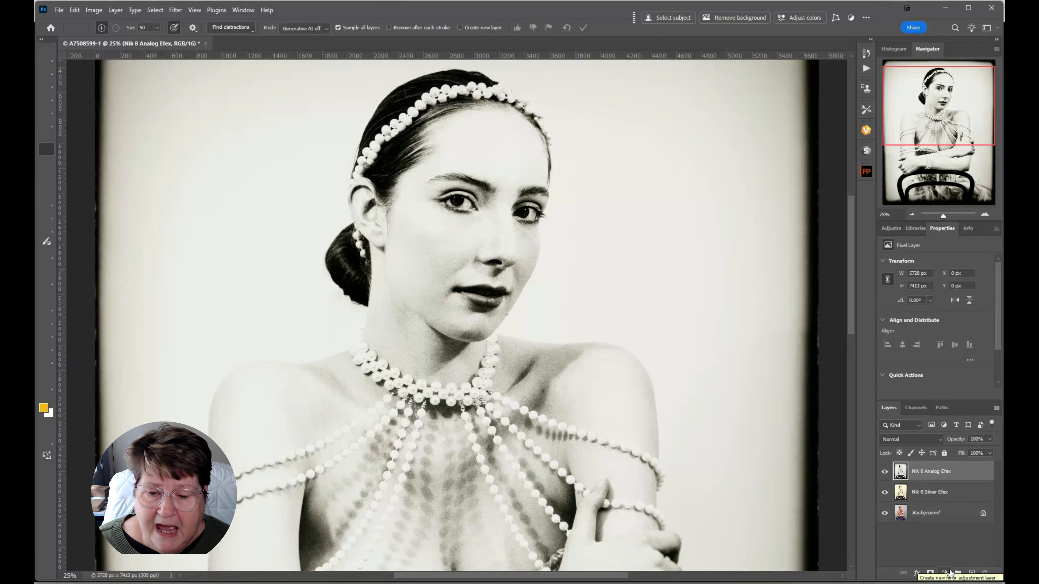
key(ctrl+0)
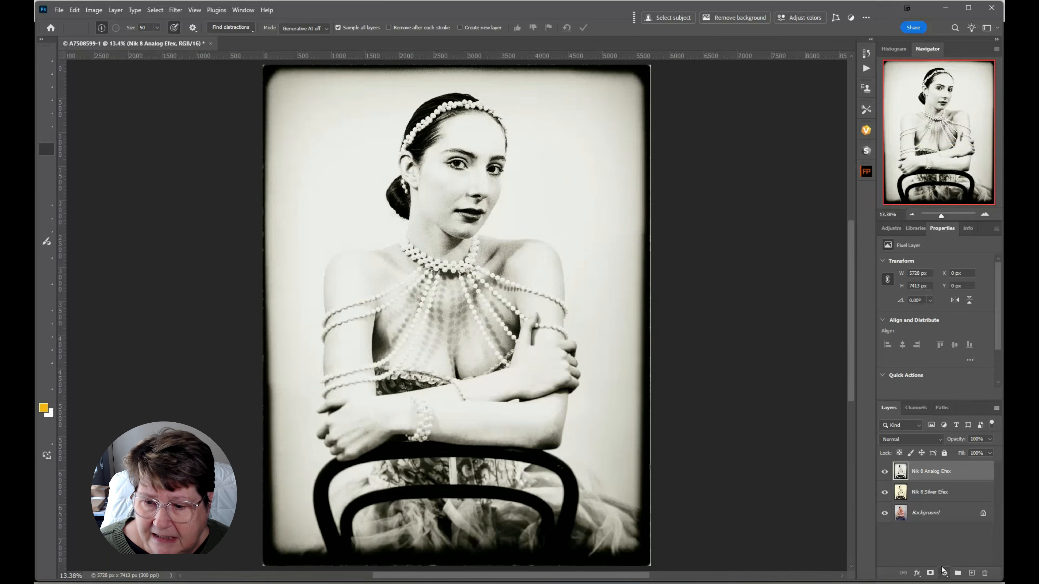
Step: Compare the portrait with the Nik 8 Analog Efex layer hidden and shown
click(885, 472)
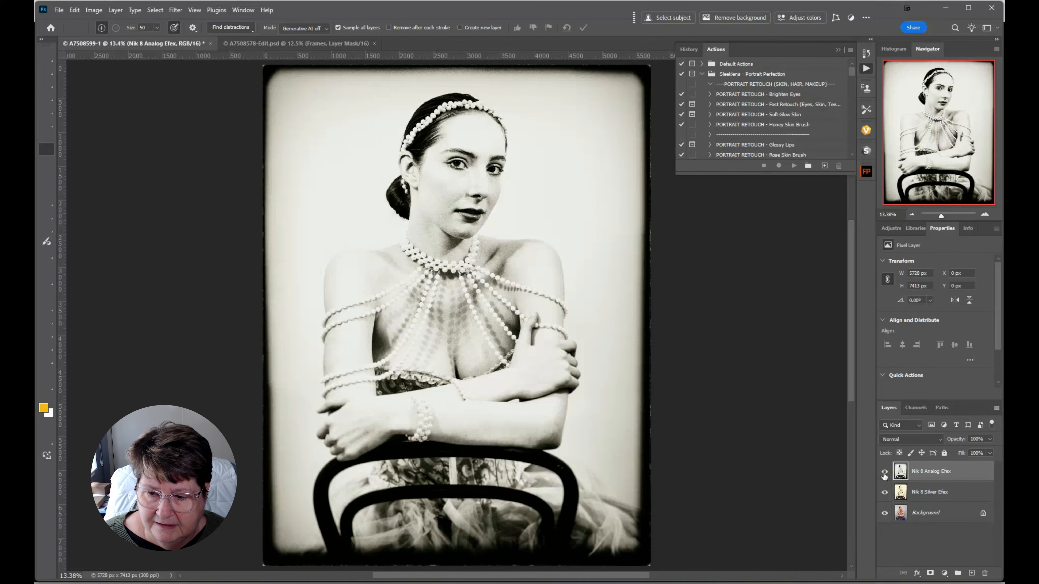
click(884, 472)
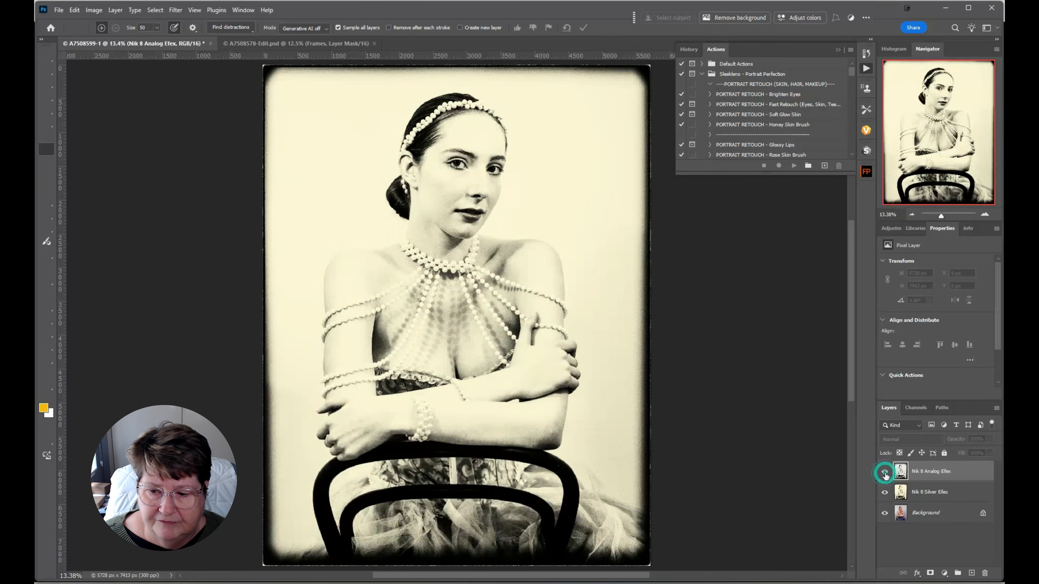
click(884, 472)
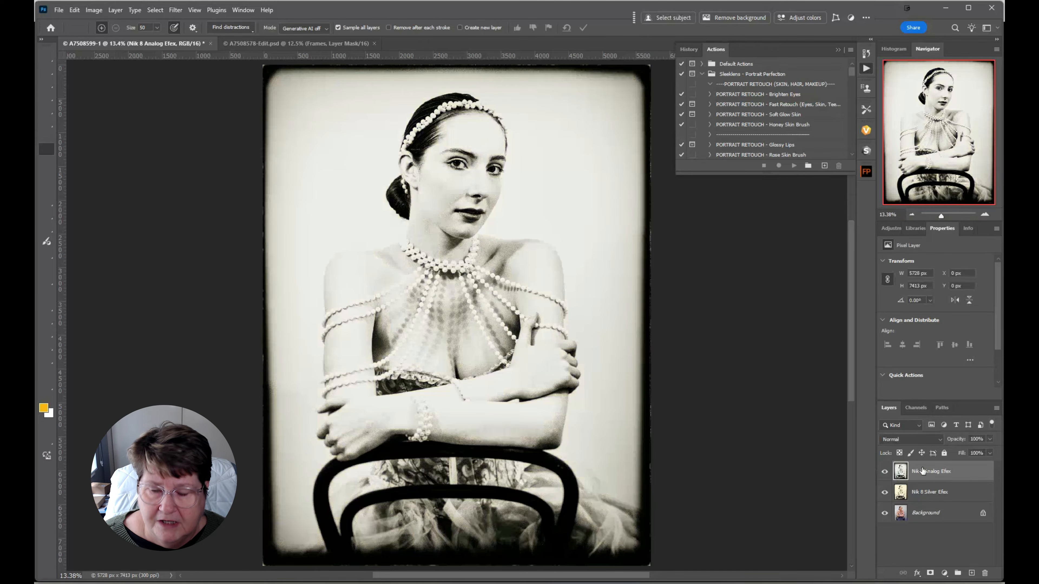
Step: Switch to A7508578-Edit.psd and compare the image with the Edge, Frames and Photo Filter 1 layers each hidden and shown
click(247, 45)
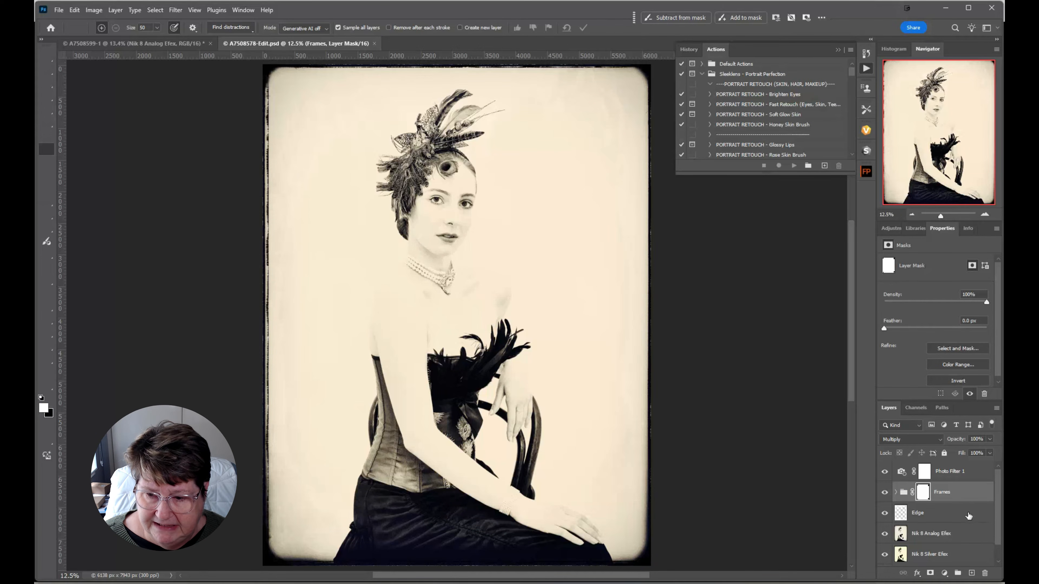
click(916, 514)
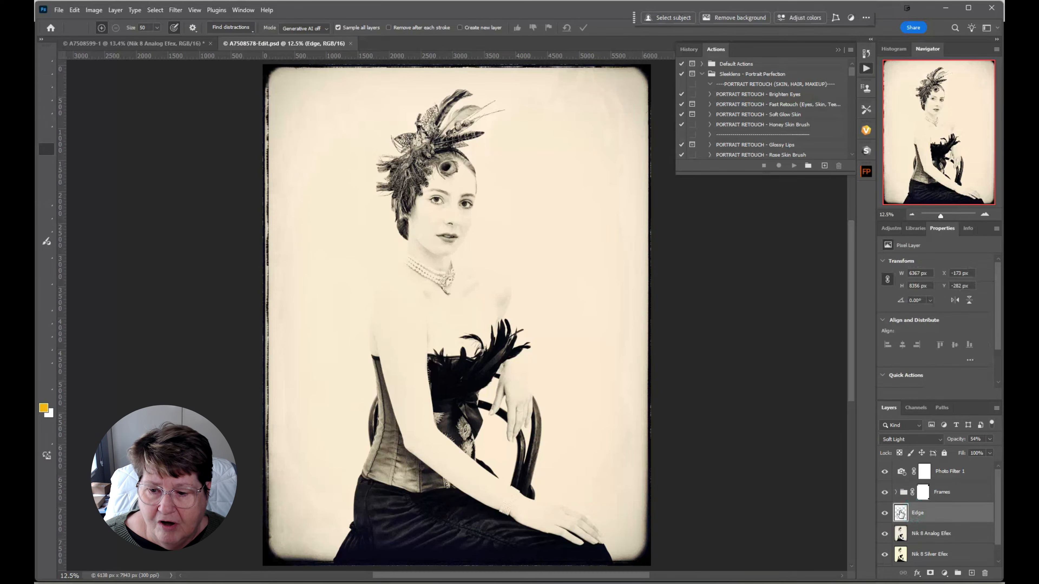
click(884, 515)
click(885, 514)
click(884, 493)
click(885, 493)
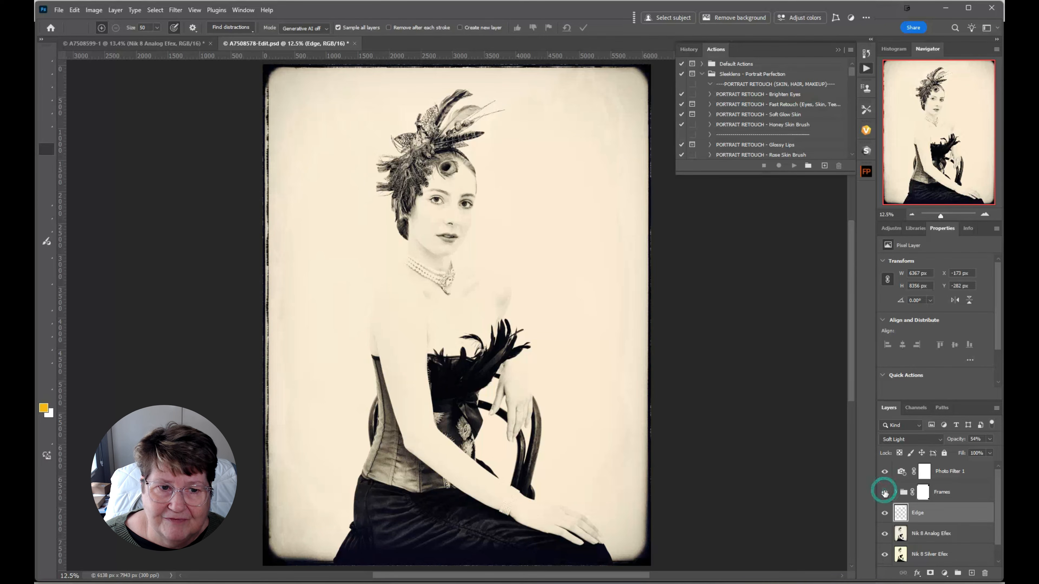
click(884, 472)
click(884, 472)
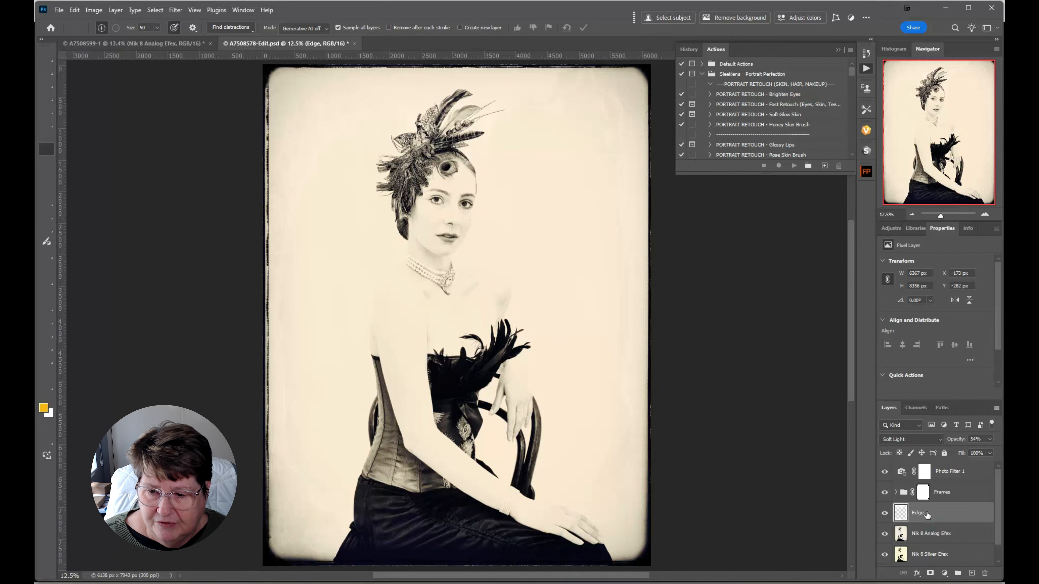
Step: Try the Edge layer in Normal blend mode, at 100% and at 49% opacity
click(924, 439)
click(905, 306)
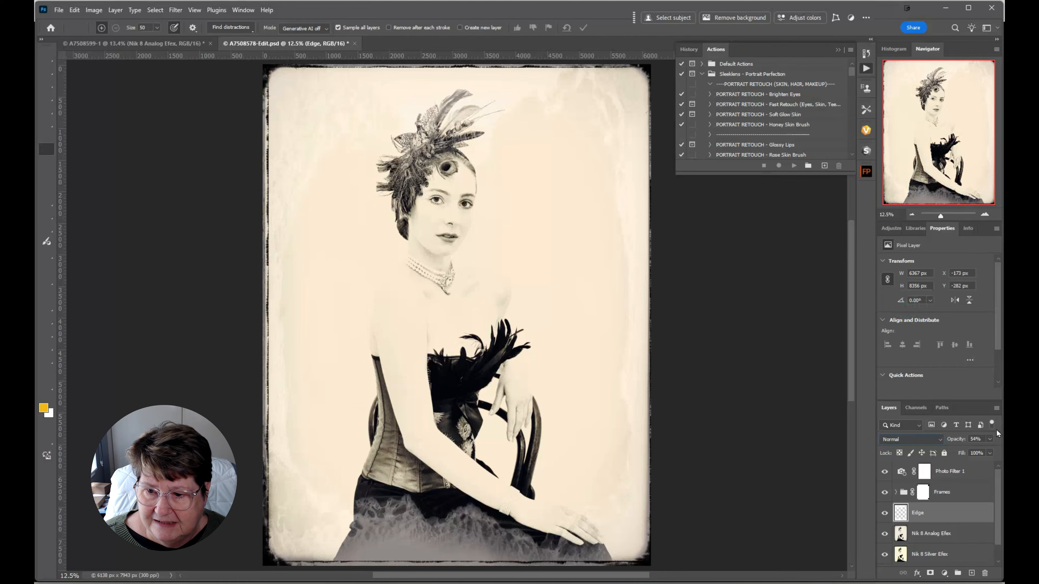
click(990, 439)
drag(973, 450, 995, 451)
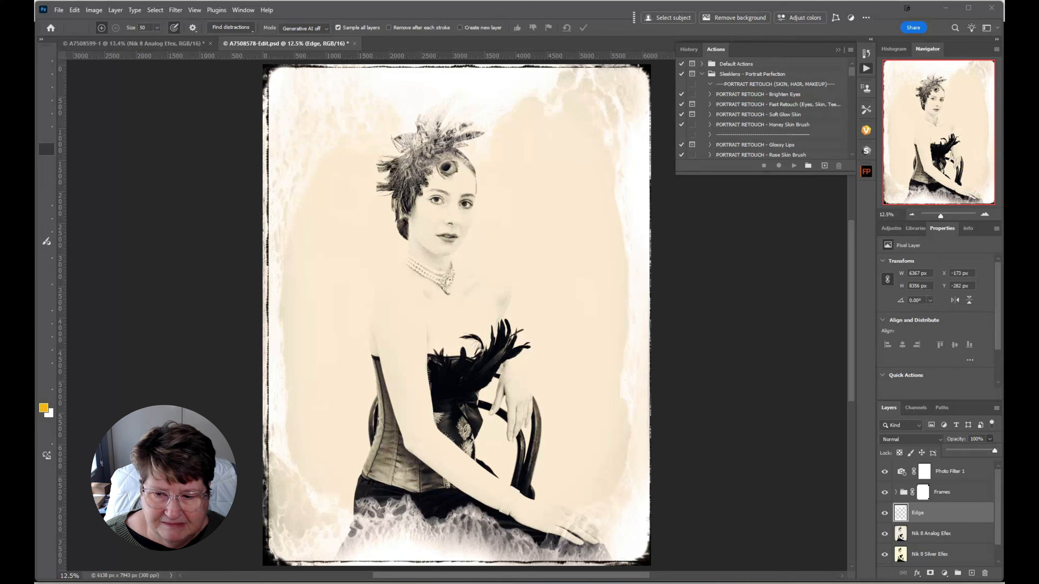
drag(995, 450, 971, 451)
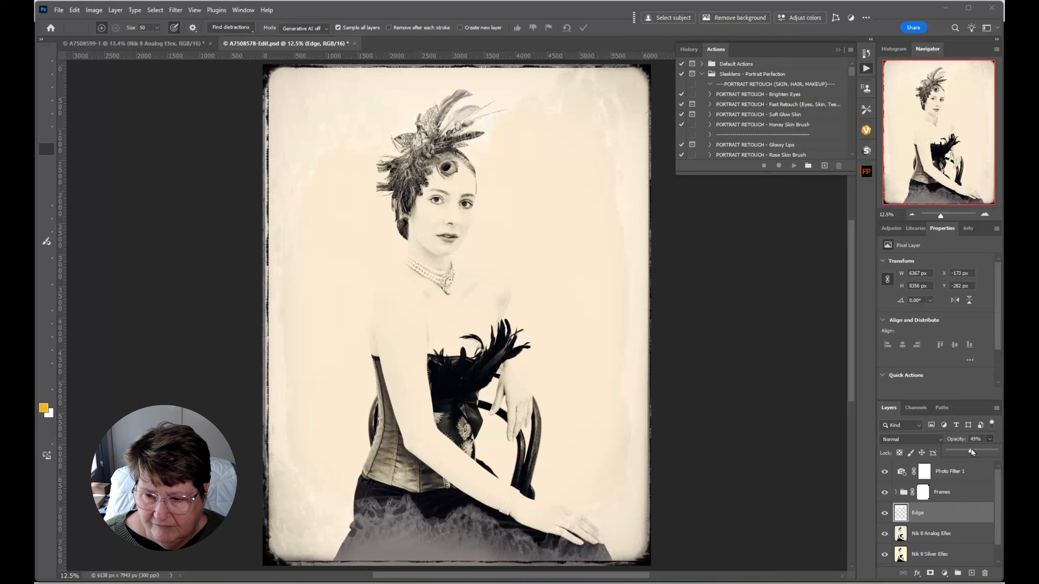
Step: Return the Edge layer to Soft Light blend mode at 94% opacity
click(922, 439)
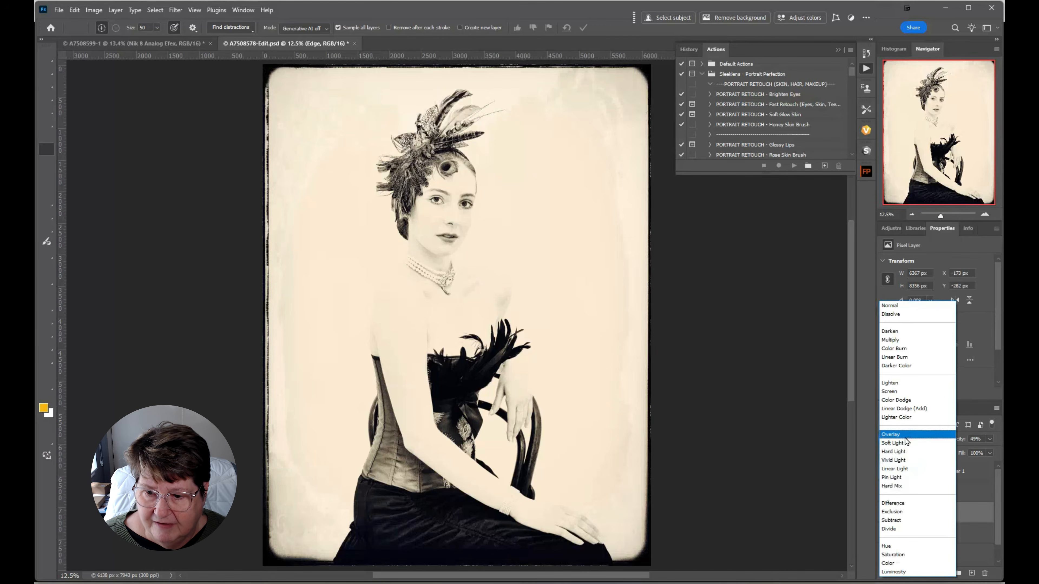
click(919, 442)
click(920, 438)
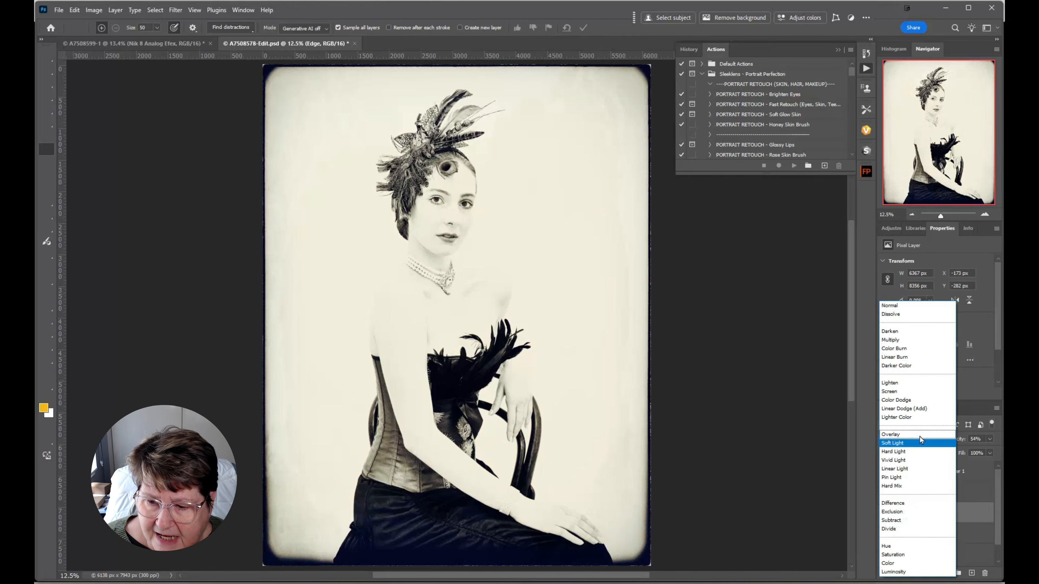
click(907, 442)
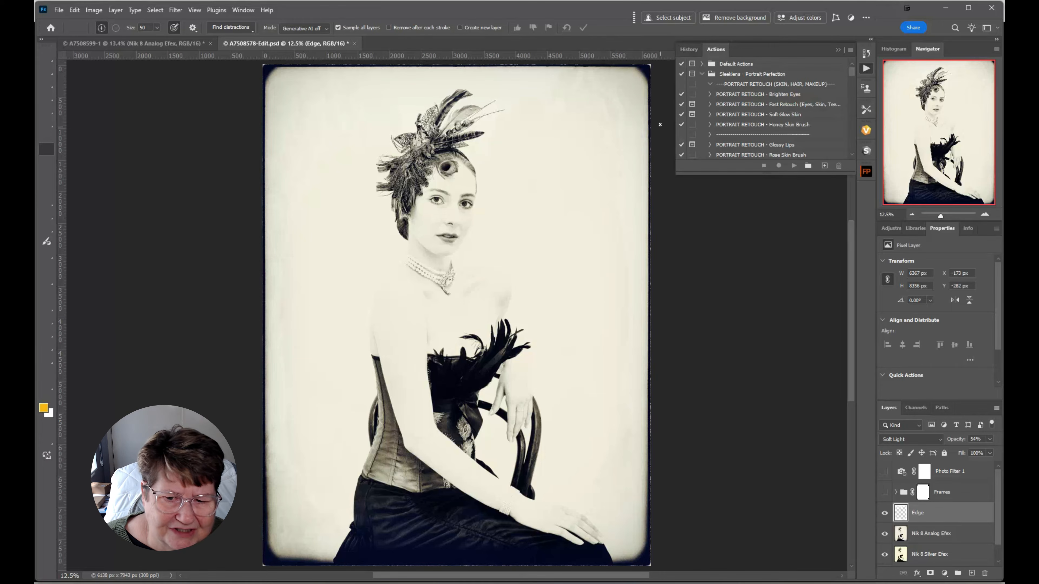
Step: Examine the Line and Grunge layers inside the Frames group and compare the image with the group hidden and shown
click(885, 492)
click(896, 492)
click(948, 493)
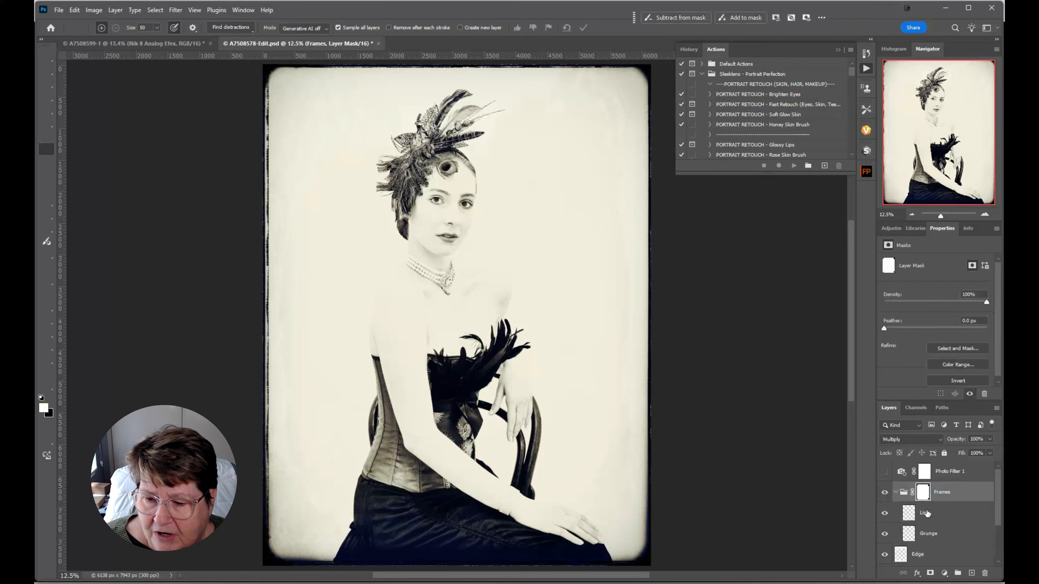
click(937, 538)
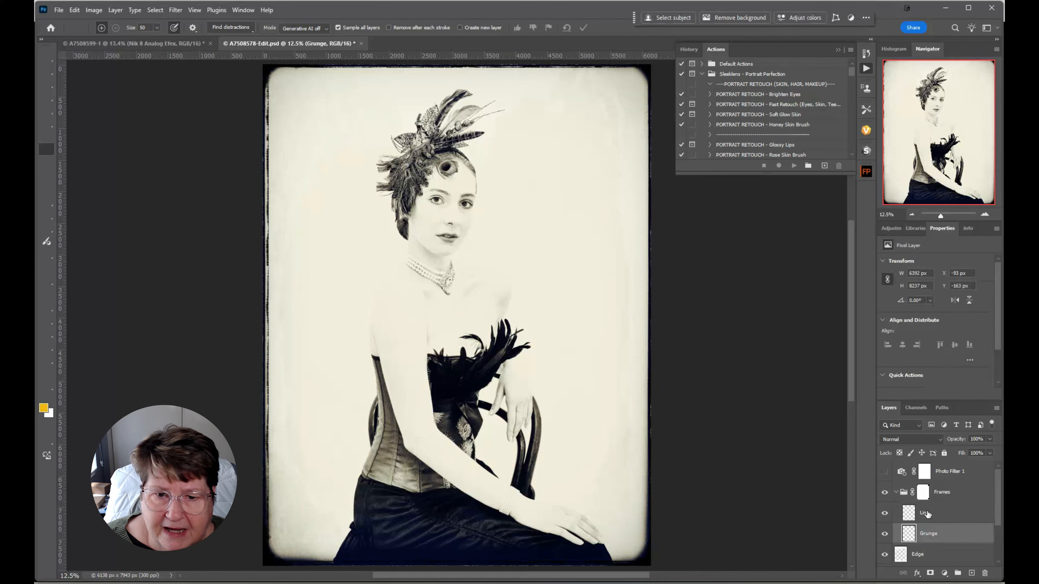
click(927, 515)
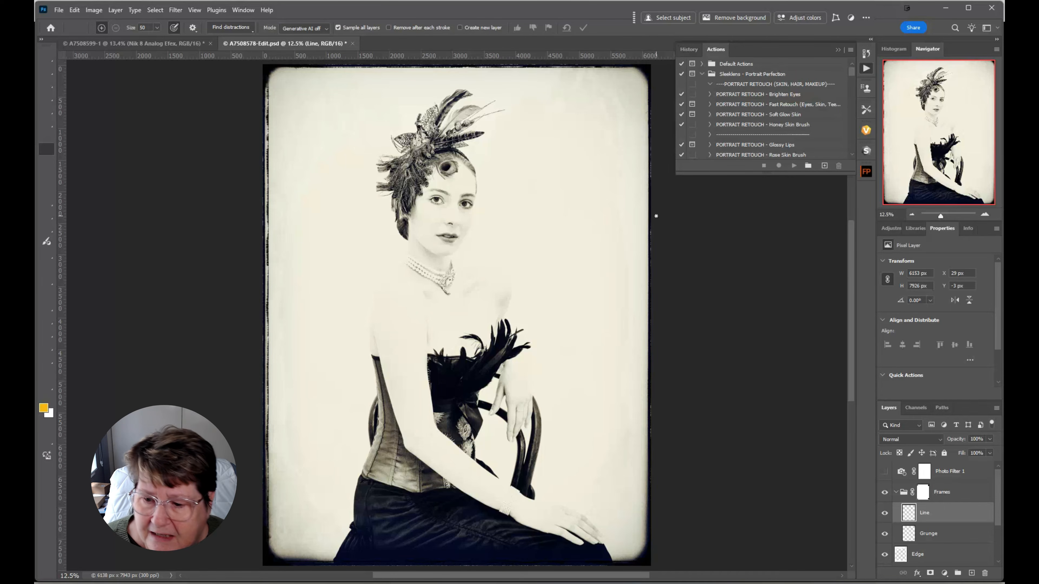
click(938, 494)
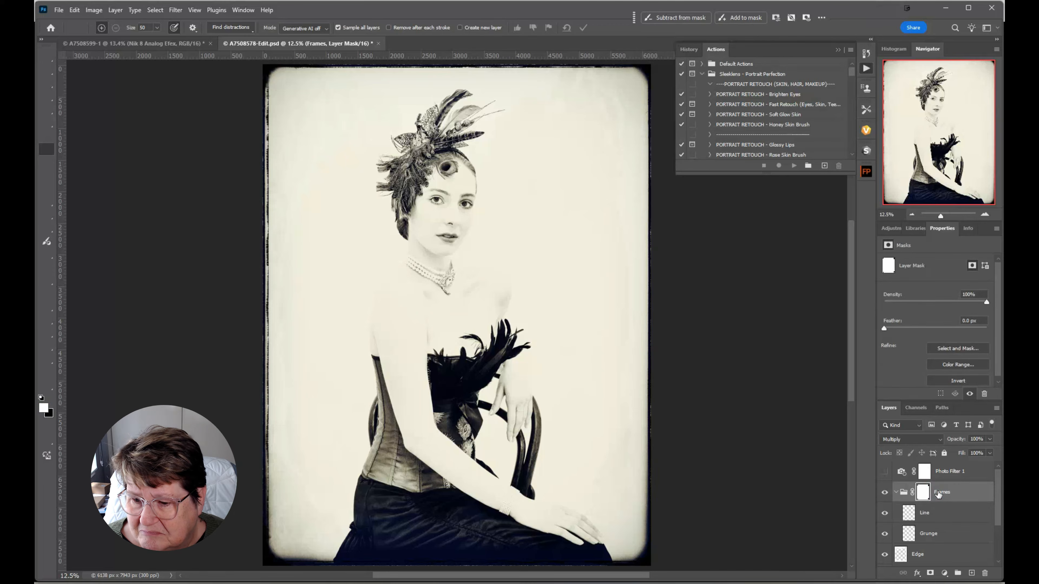
click(896, 492)
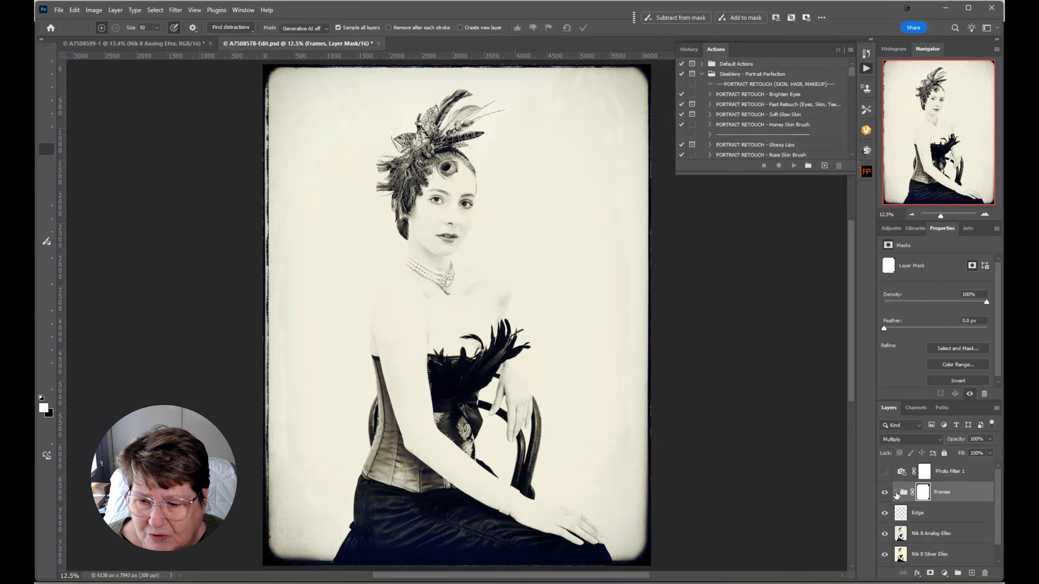
click(885, 493)
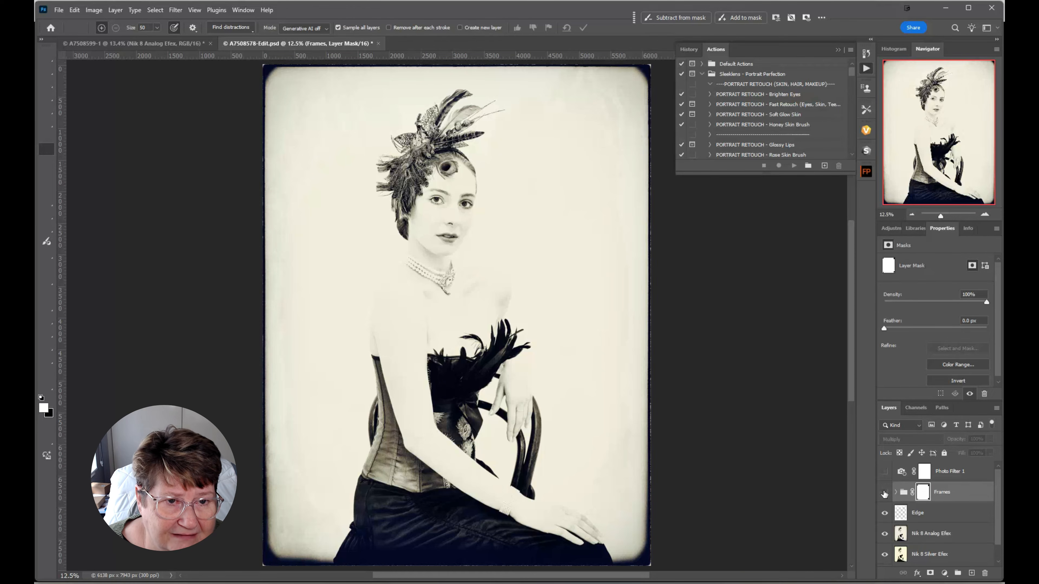
click(885, 493)
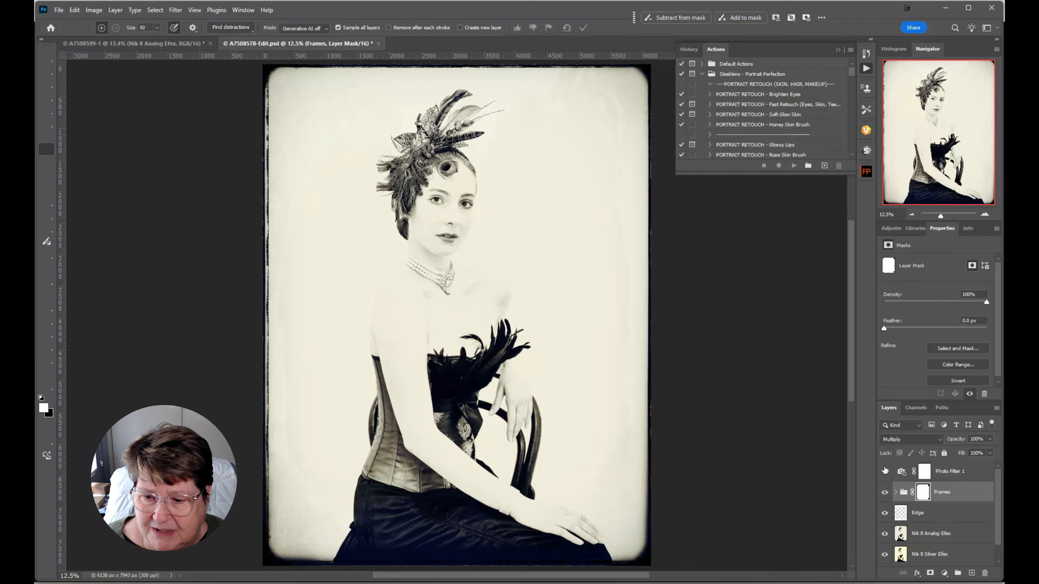
Step: Show the Photo Filter 1 layer and check its filter colour, keeping 966e34
click(880, 473)
click(927, 474)
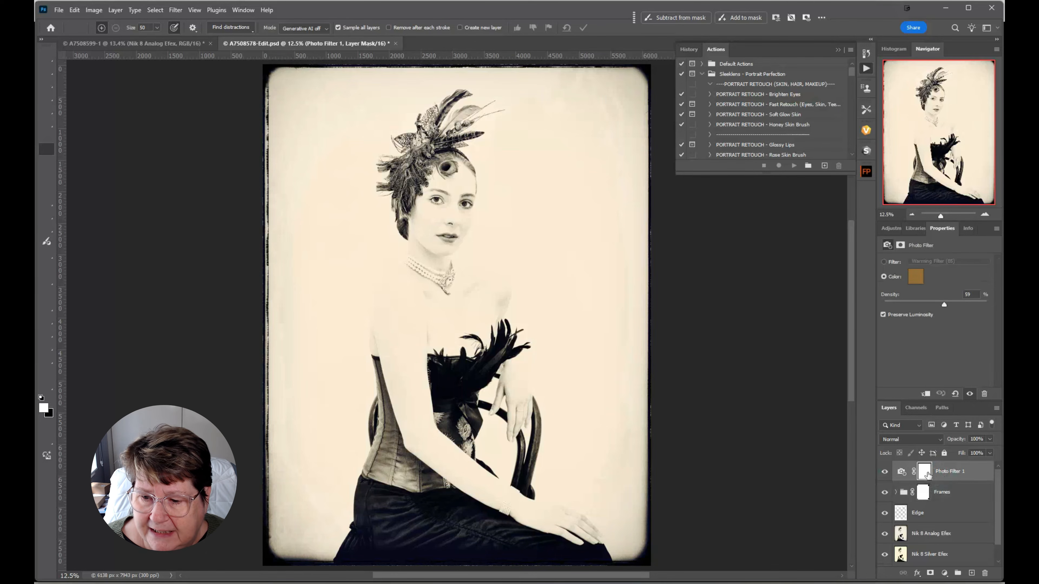
click(916, 278)
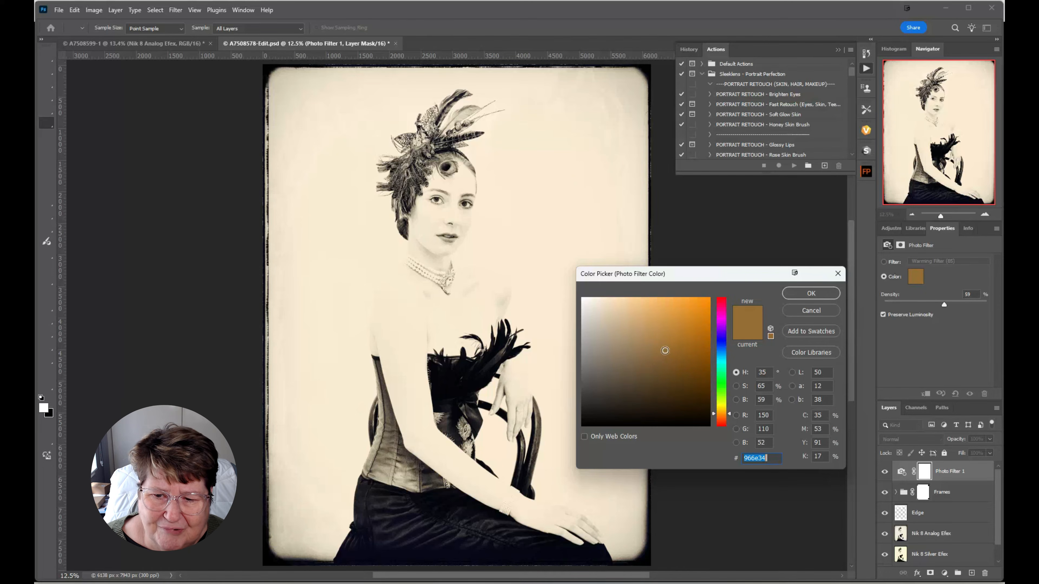
click(808, 294)
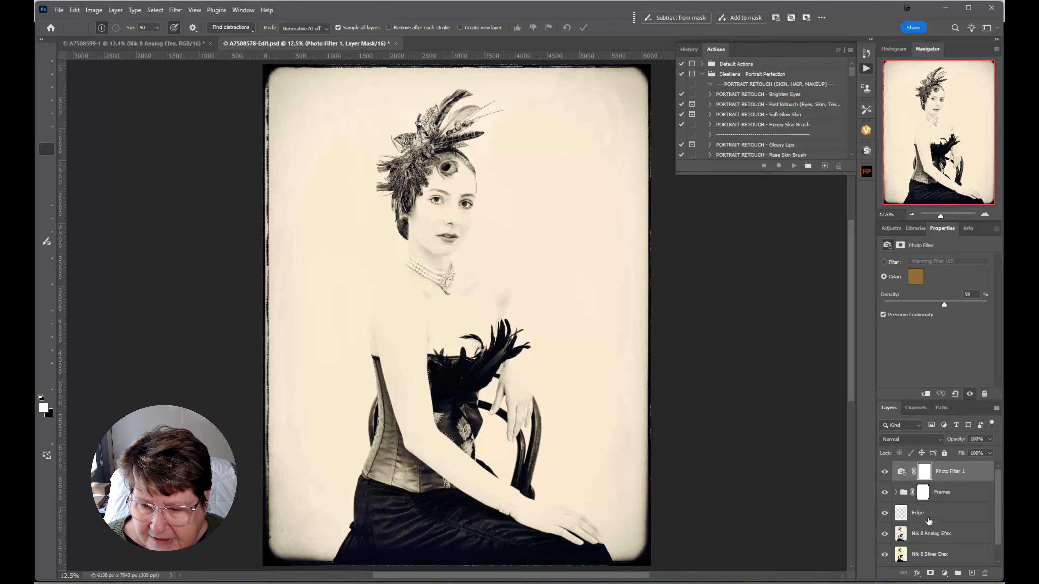
Step: Copy the Photo Filter 1, Frames and Edge layers into the A7508599-1 document and check the Edge layer's effect there
shift+click(920, 509)
drag(948, 476, 504, 286)
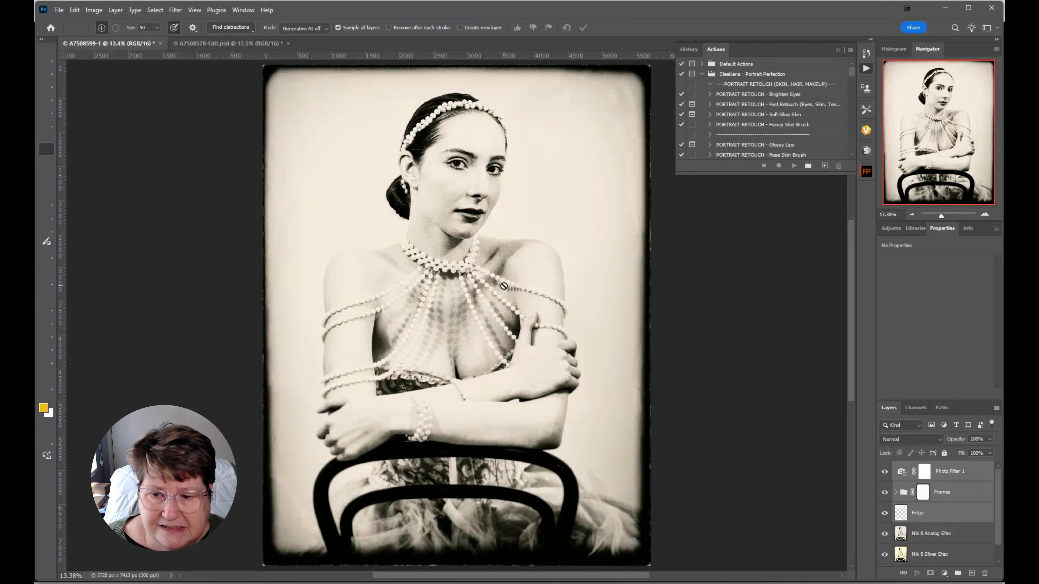
click(885, 514)
click(886, 514)
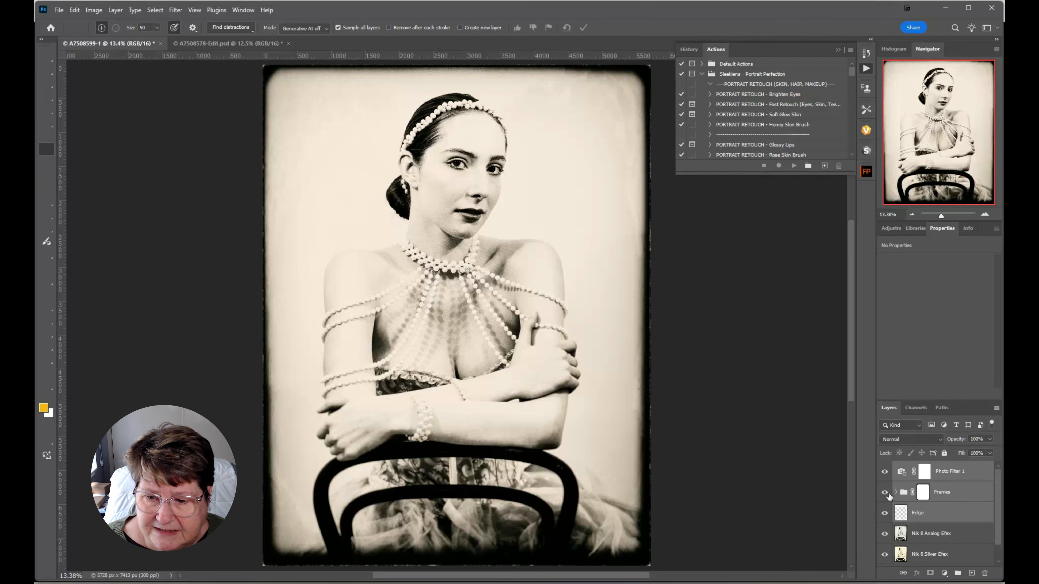
click(956, 492)
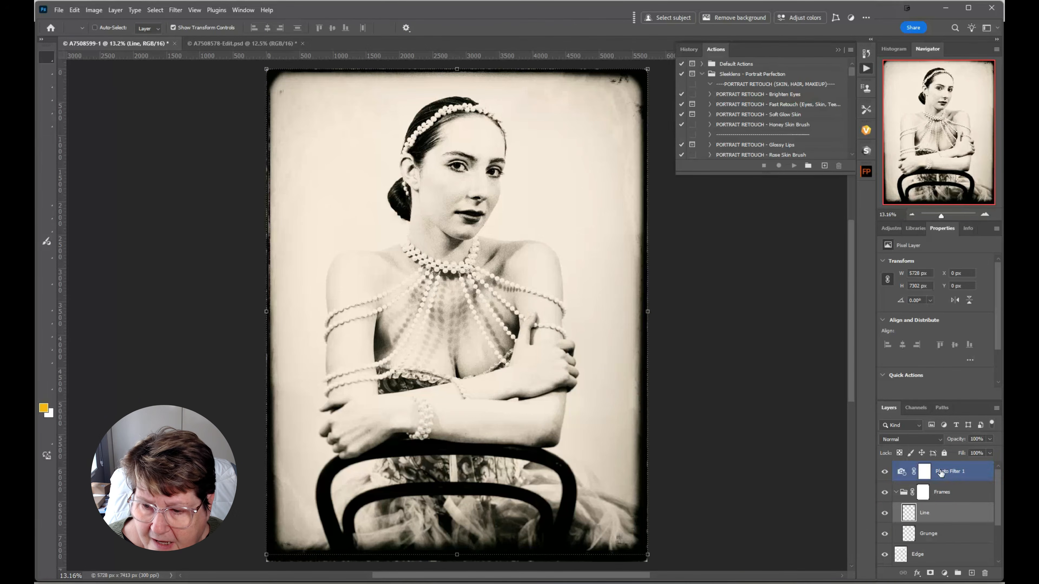
Step: Add an empty layer above Photo Filter 1 and set up a 250 px Brush with black as the foreground colour
click(941, 473)
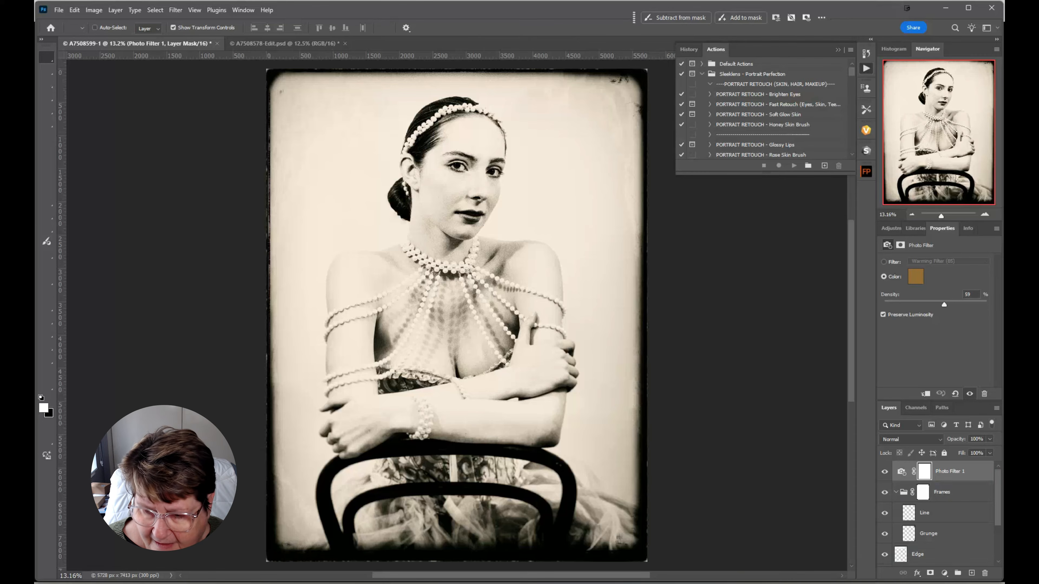
click(973, 574)
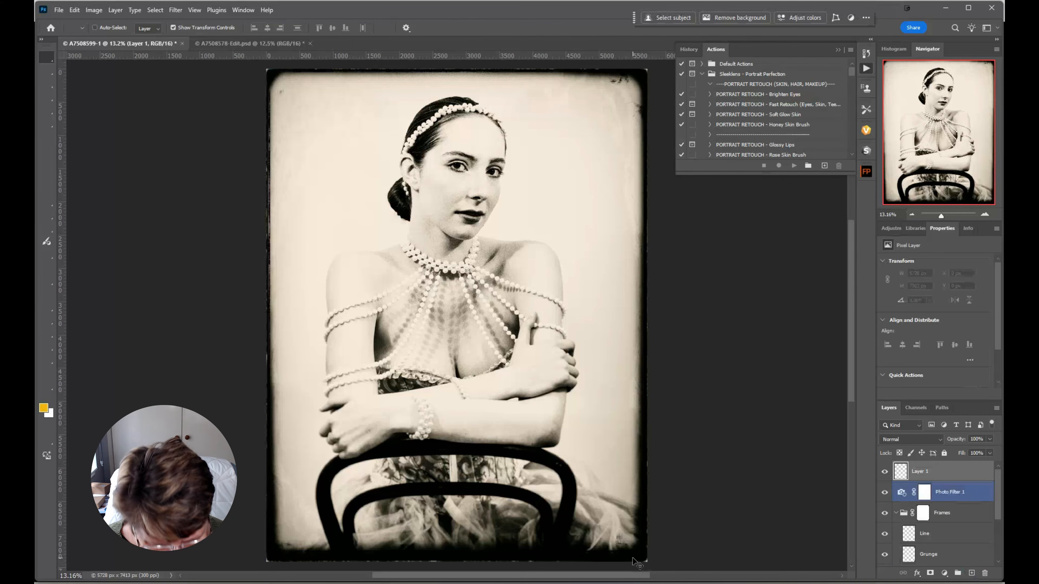
key(b)
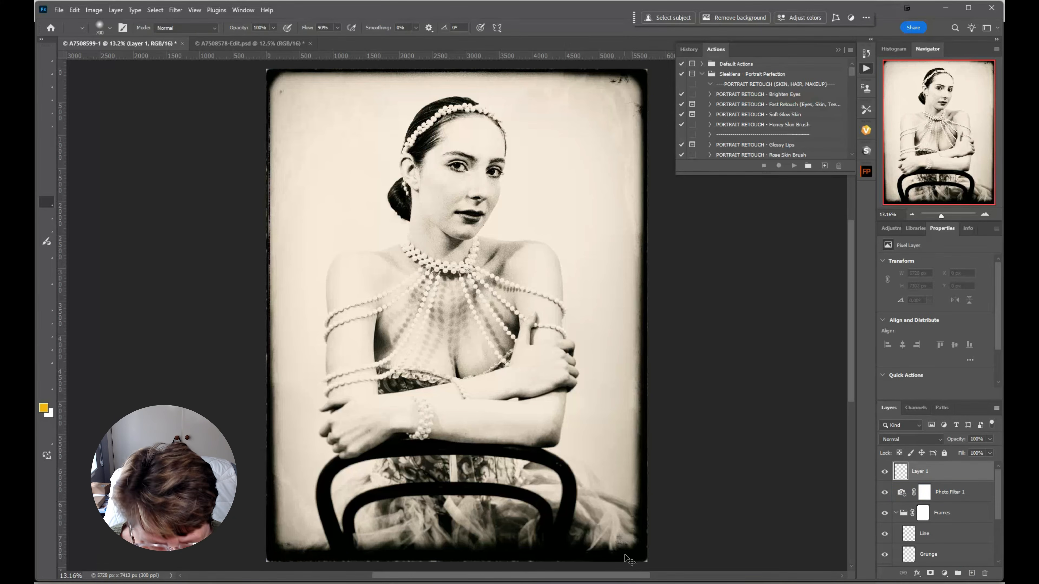
key(bracketleft)
key(bracketleft)
key(bracketleft)
key(bracketleft)
key(bracketleft)
key(bracketleft)
key(bracketleft)
key(bracketleft)
key(bracketleft)
key(bracketleft)
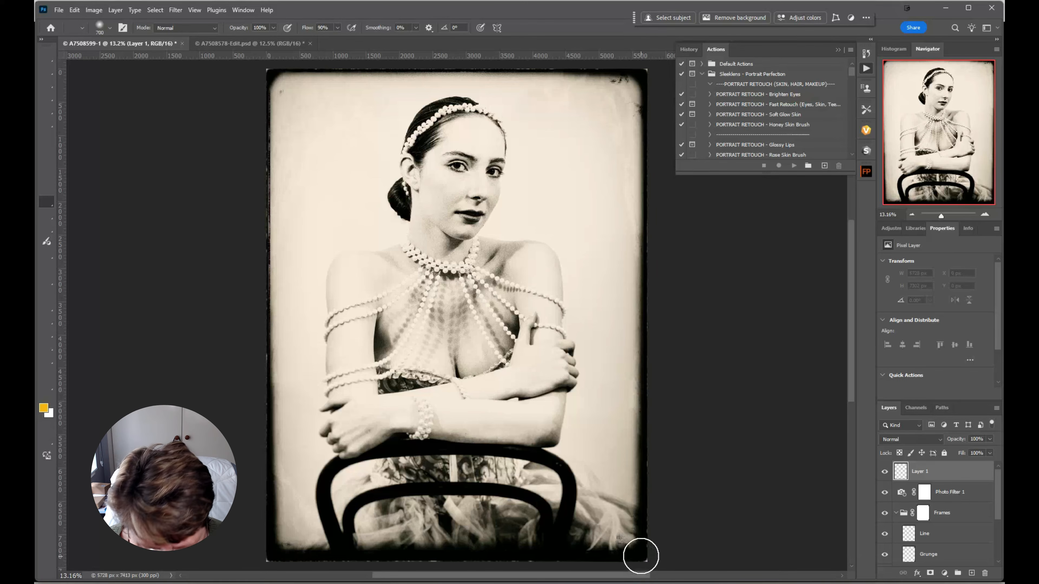
key(d)
Step: Paint straight black strokes along the image's outer edges to cover the light specks, and save the document
drag(651, 563, 471, 567)
shift+click(271, 551)
shift+click(269, 68)
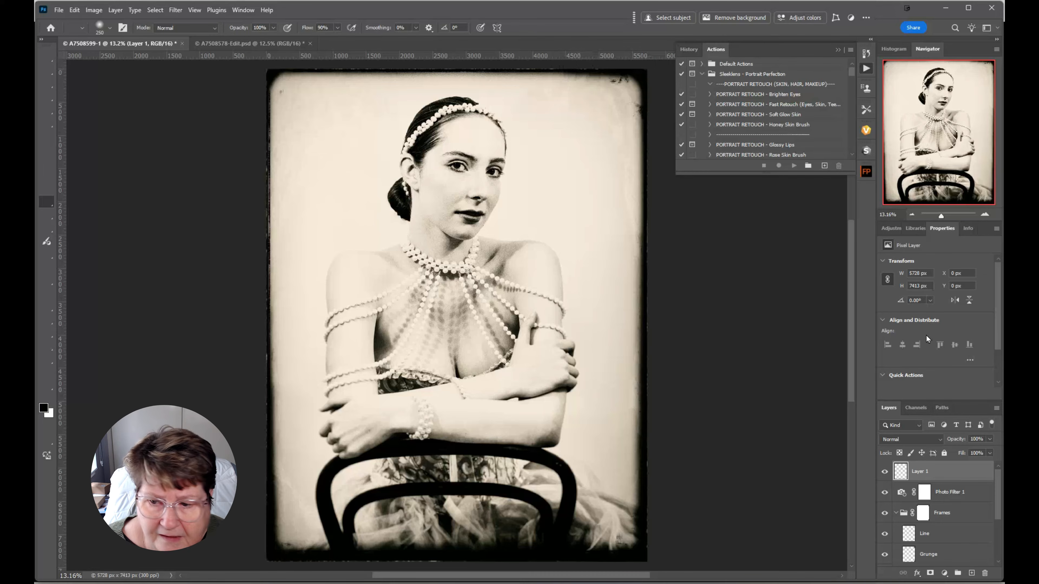
key(ctrl+s)
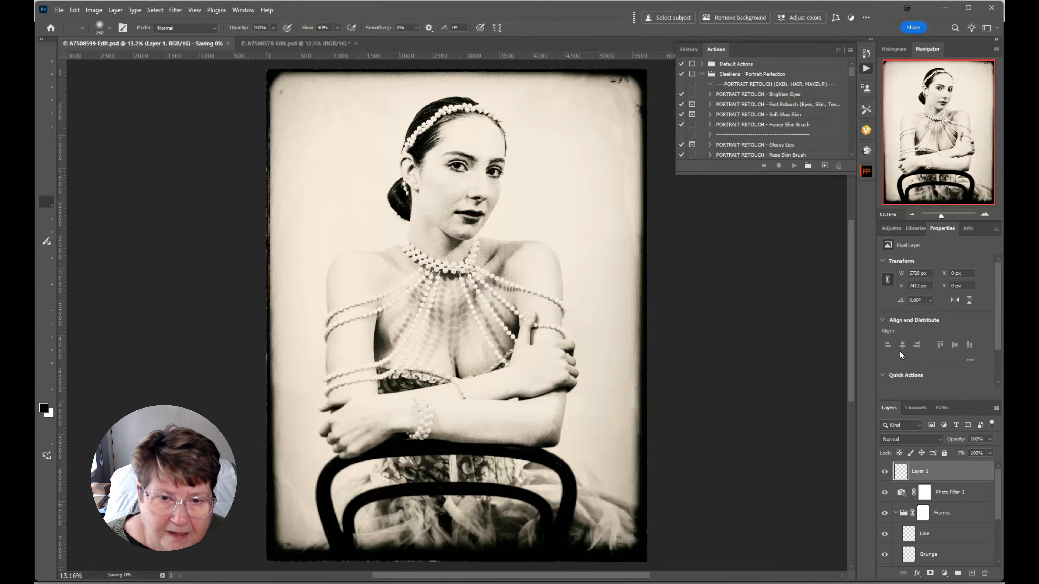